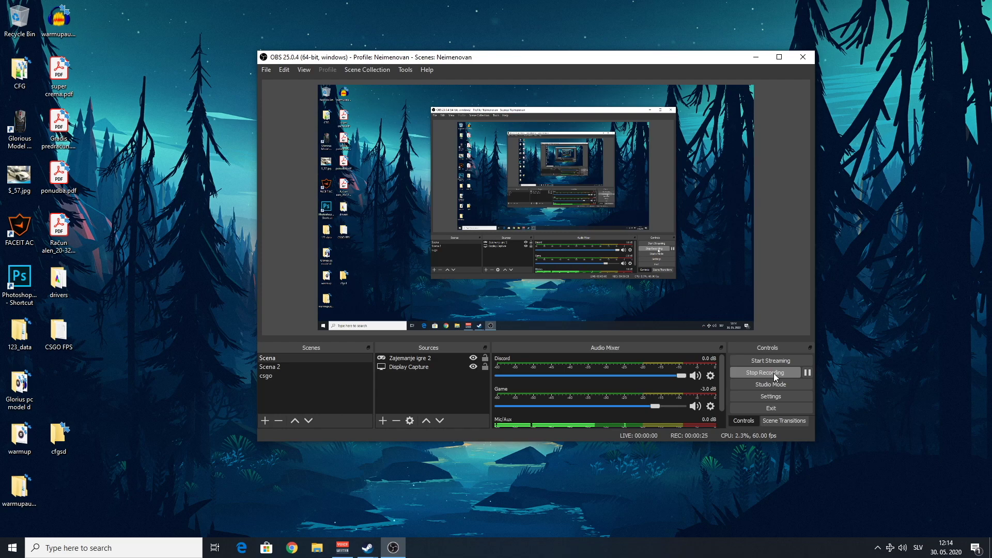
Step: Switch to Core Temp, minimise the OBS window and examine the processor information and core temperatures
click(877, 547)
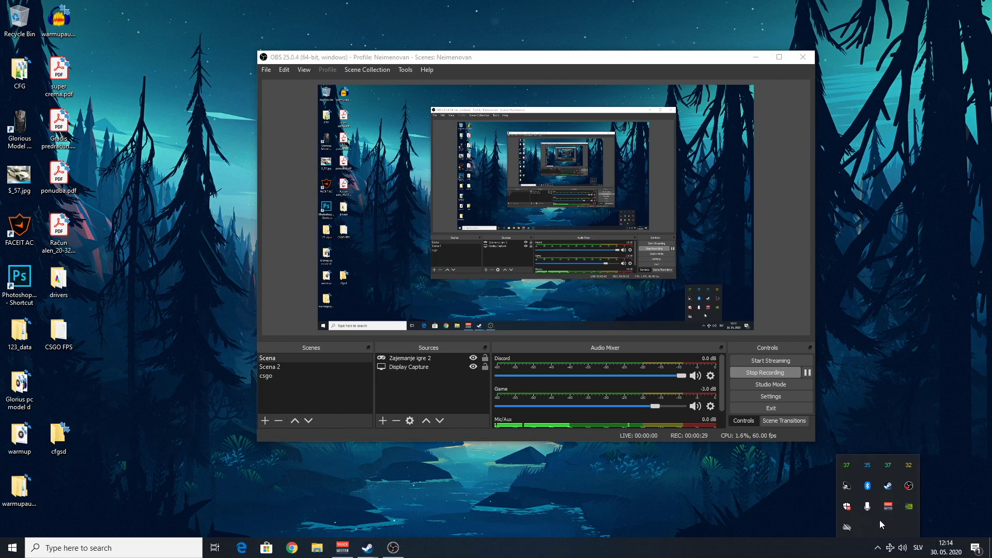
double_click(887, 466)
drag(697, 165, 492, 195)
click(756, 57)
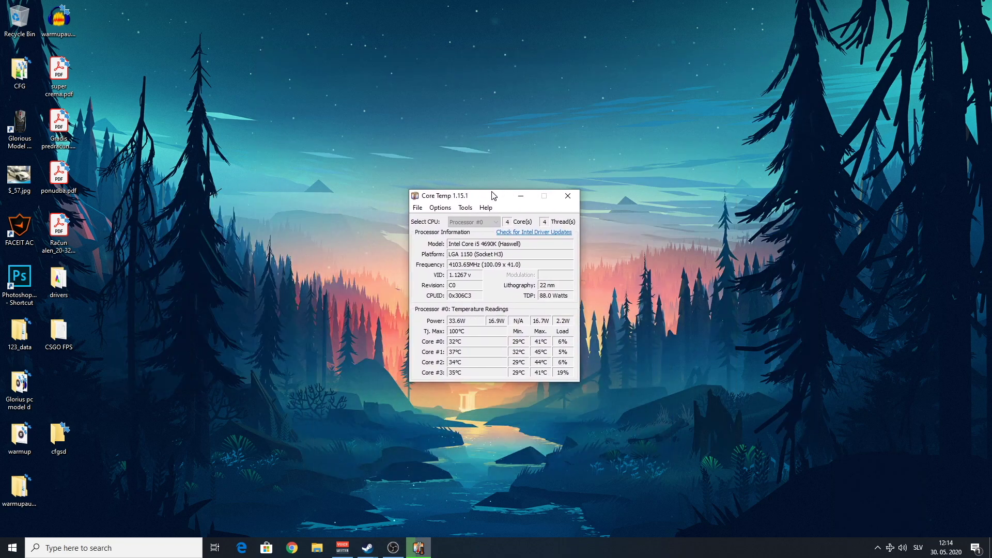
drag(493, 248, 489, 253)
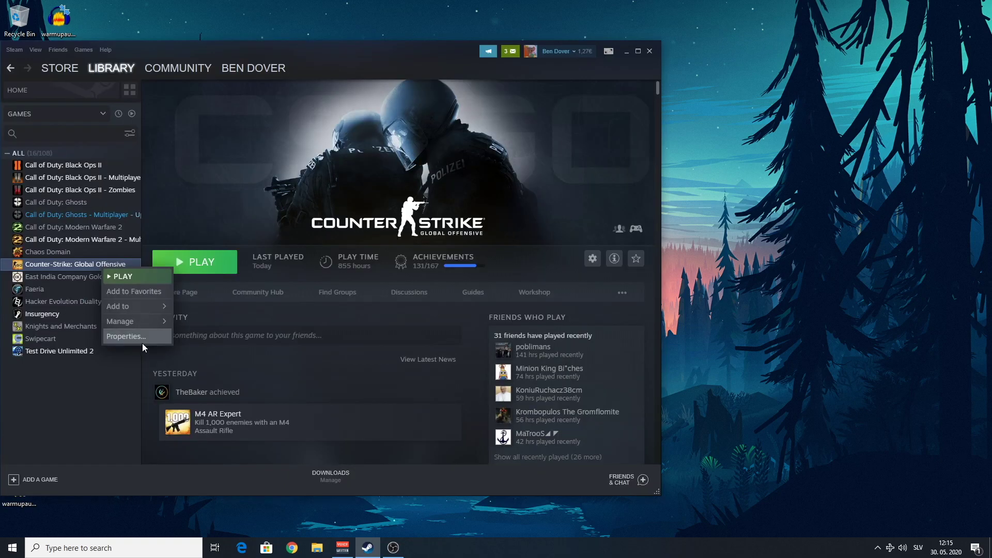
Step: Check the launch options in the Counter-Strike: Global Offensive properties, cancelling without changes and closing the properties
click(132, 344)
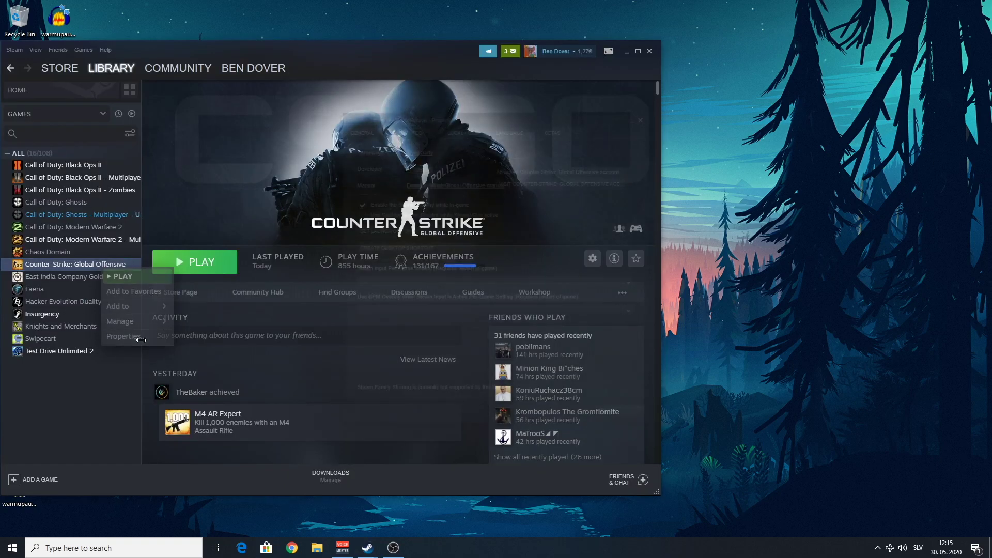
click(387, 237)
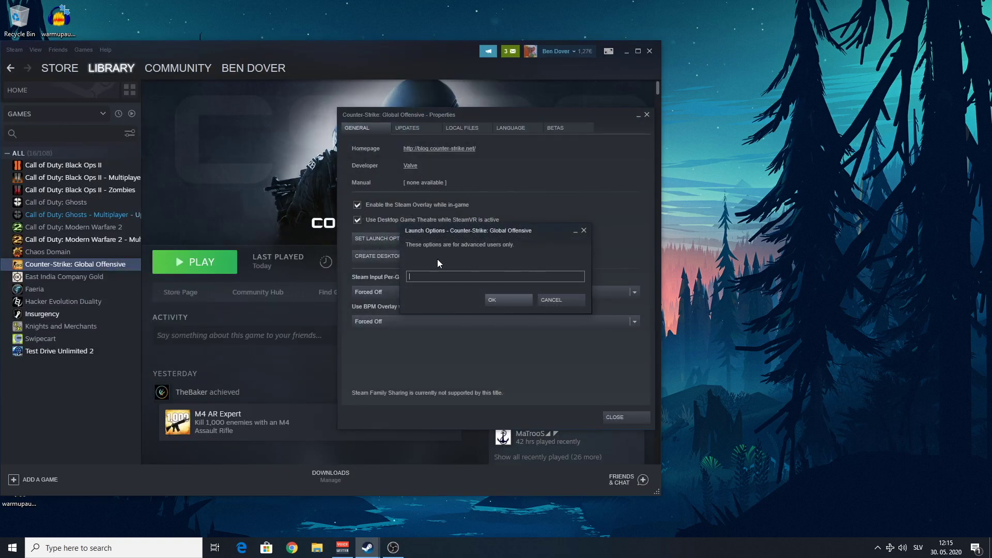
click(561, 301)
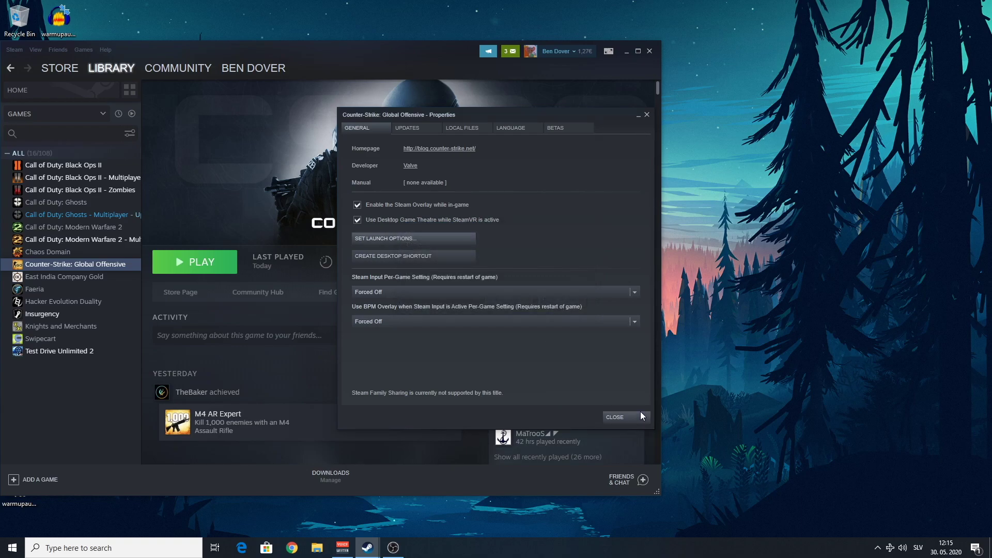
click(638, 416)
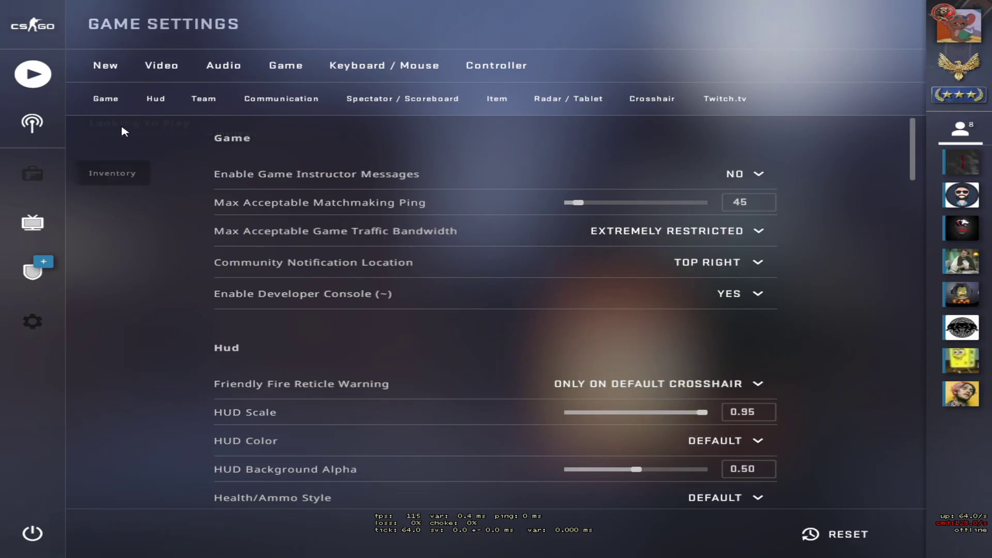
Step: Review the game's video and advanced video settings, including resolution, shadow, shader and anti-aliasing options
click(160, 66)
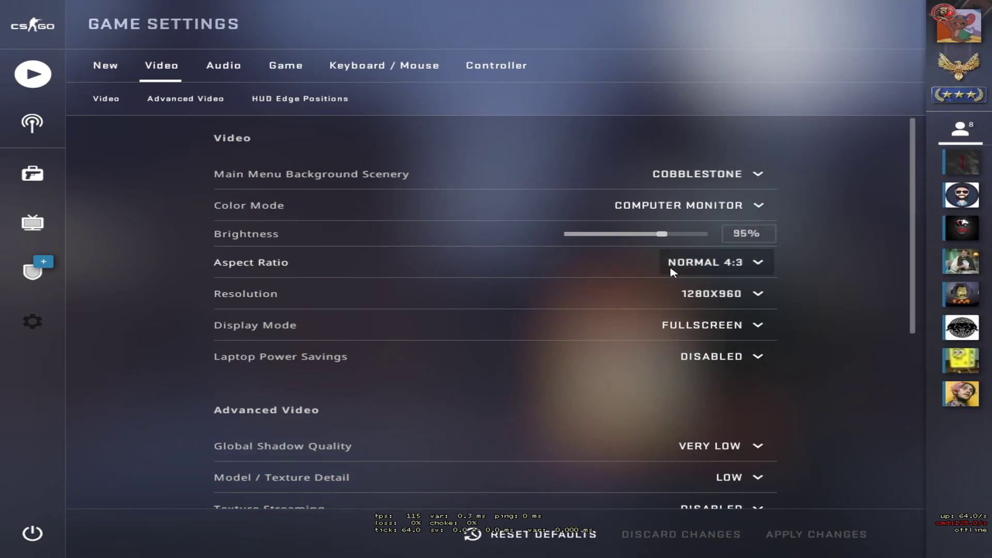
scroll(745, 242, down, 1)
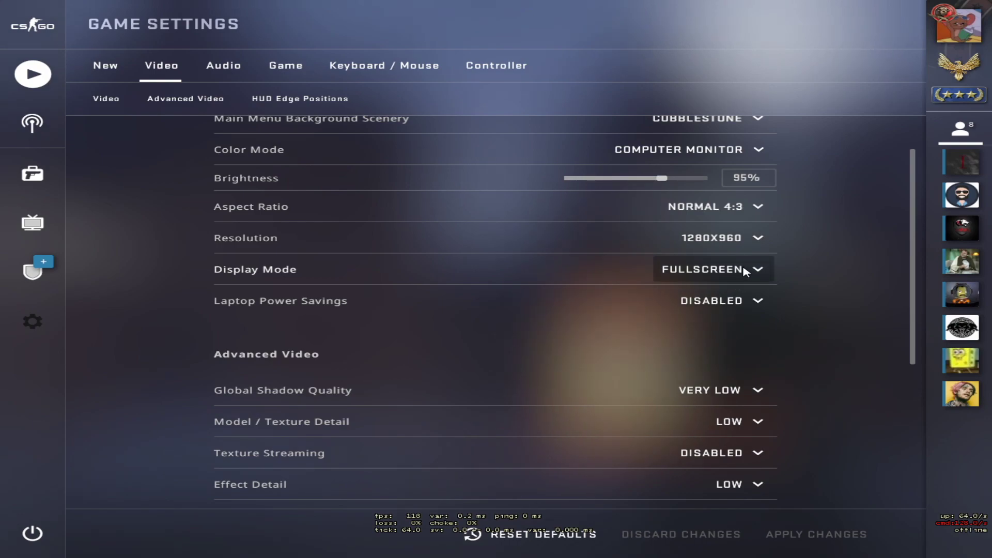
scroll(837, 348, down, 4)
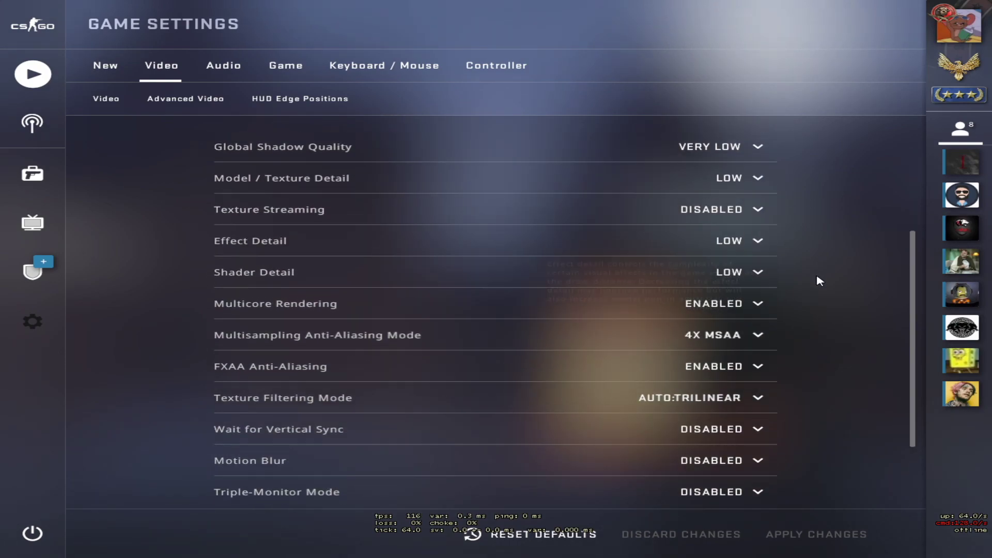
scroll(819, 281, up, 2)
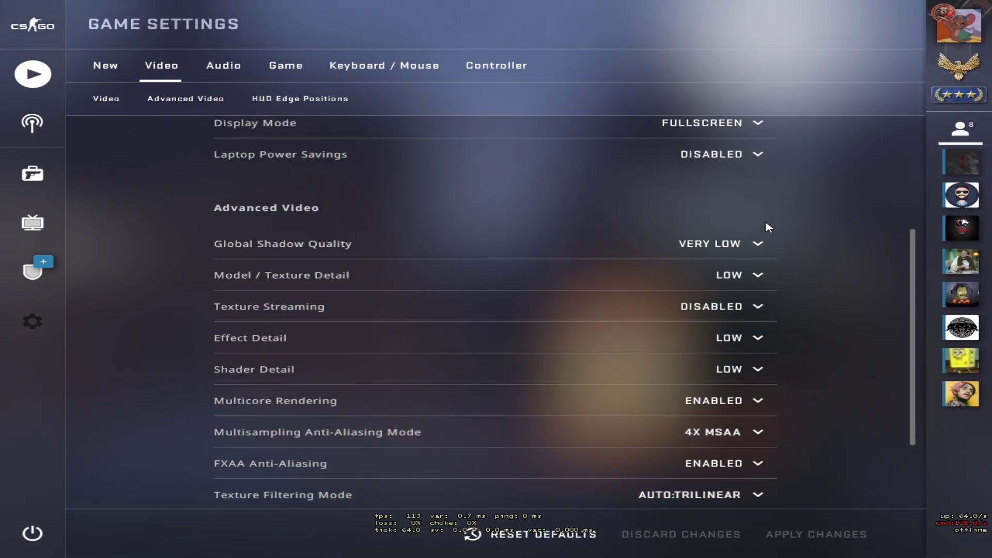
scroll(768, 228, down, 2)
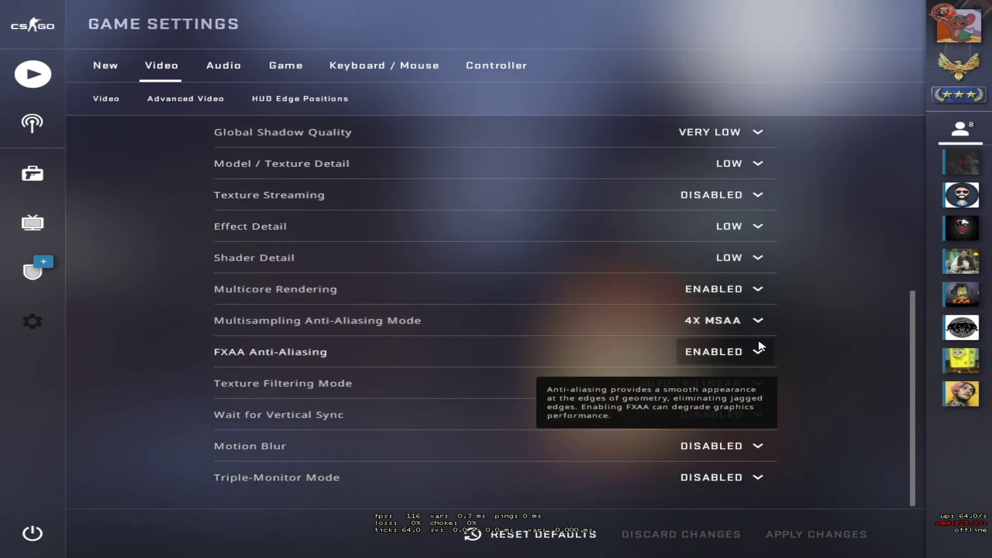
click(102, 101)
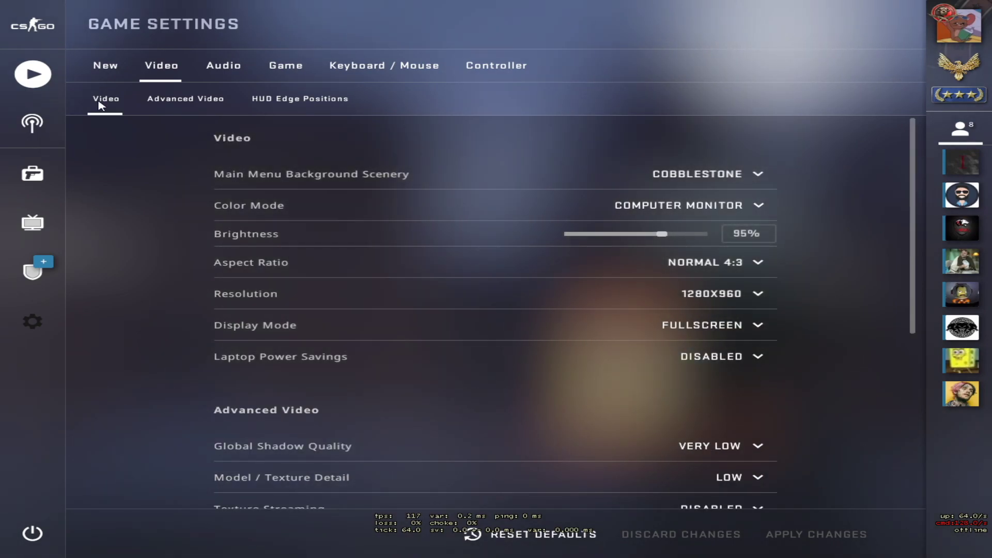
Step: Launch the FPS Benchmark workshop map in Custom mode and start its test
click(32, 74)
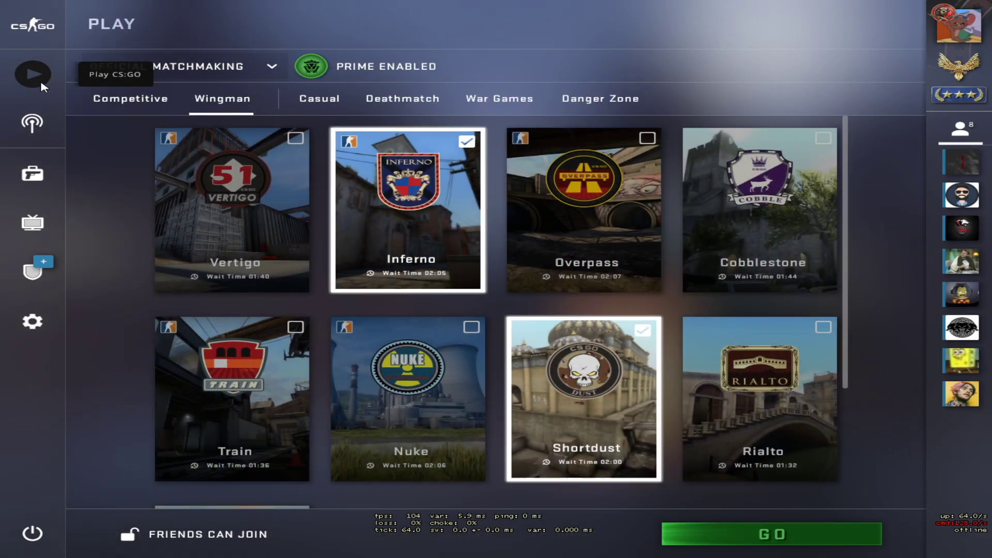
click(201, 73)
click(130, 160)
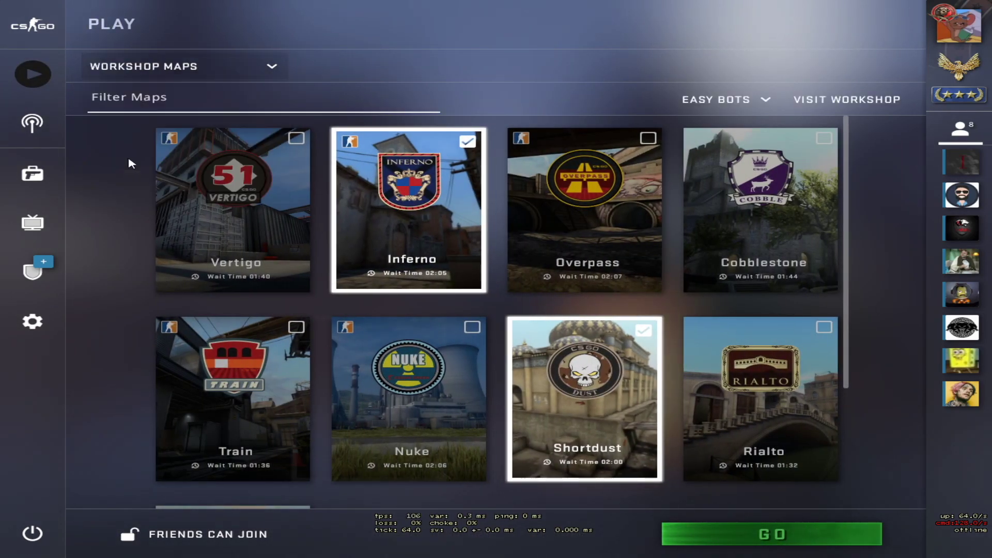
scroll(155, 237, down, 7)
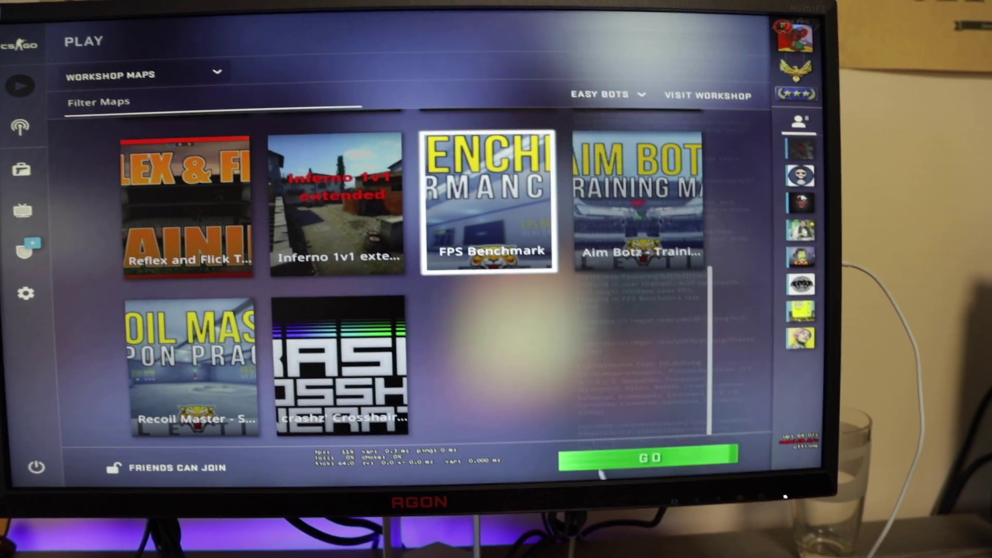
click(600, 468)
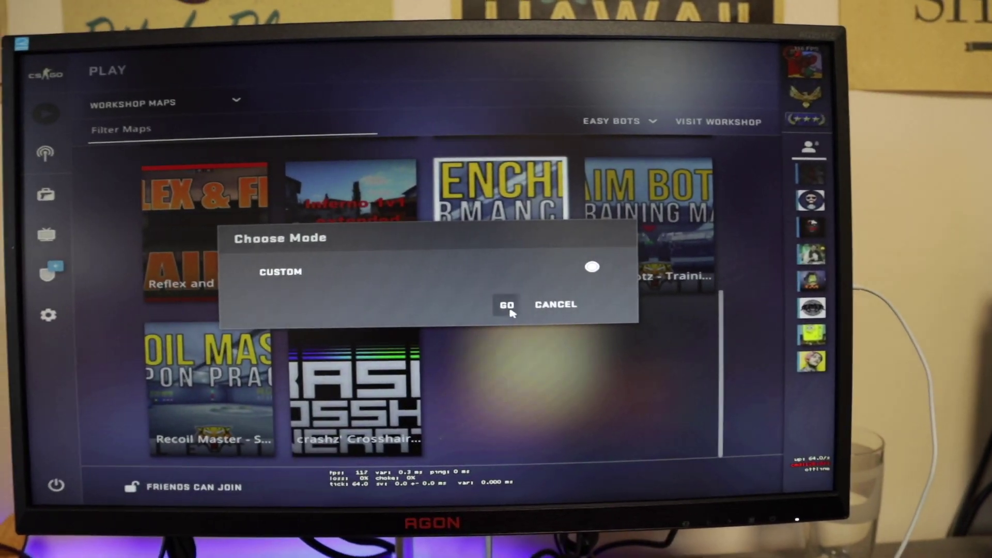
click(497, 287)
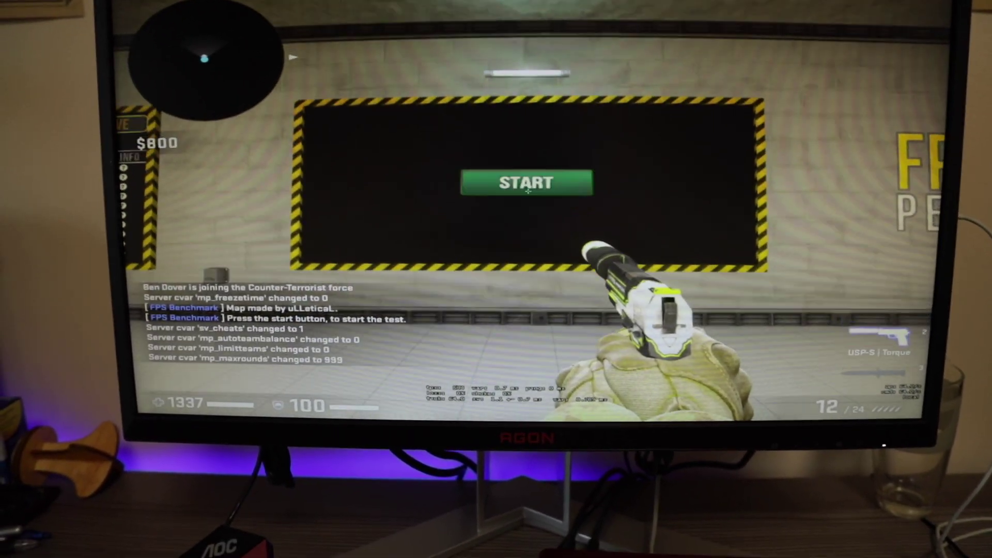
click(527, 190)
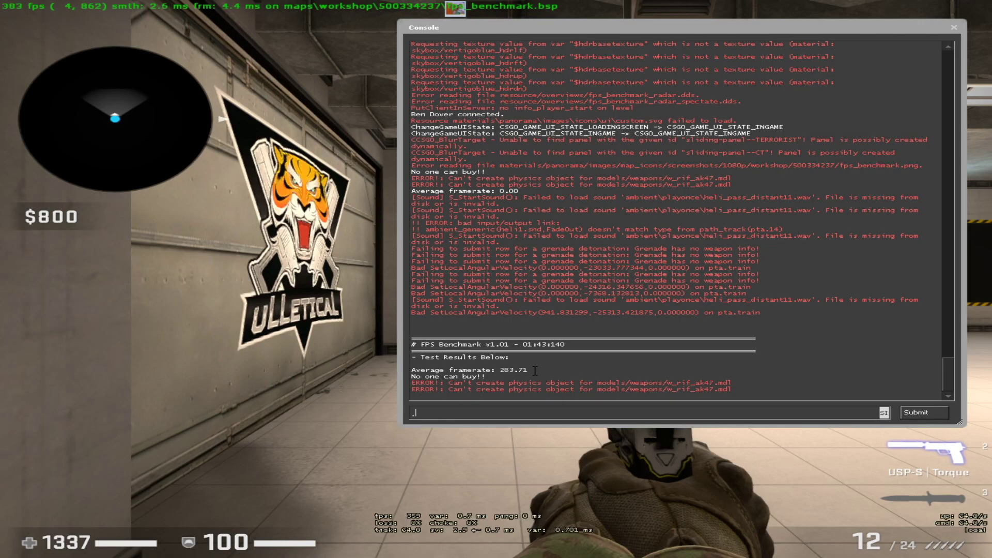
Step: Highlight the average framerate line of the benchmark results in the developer console to read it
mouse_move(532, 368)
mouse_down()
mouse_move(371, 364)
mouse_move(381, 380)
mouse_move(532, 370)
mouse_up()
click(380, 376)
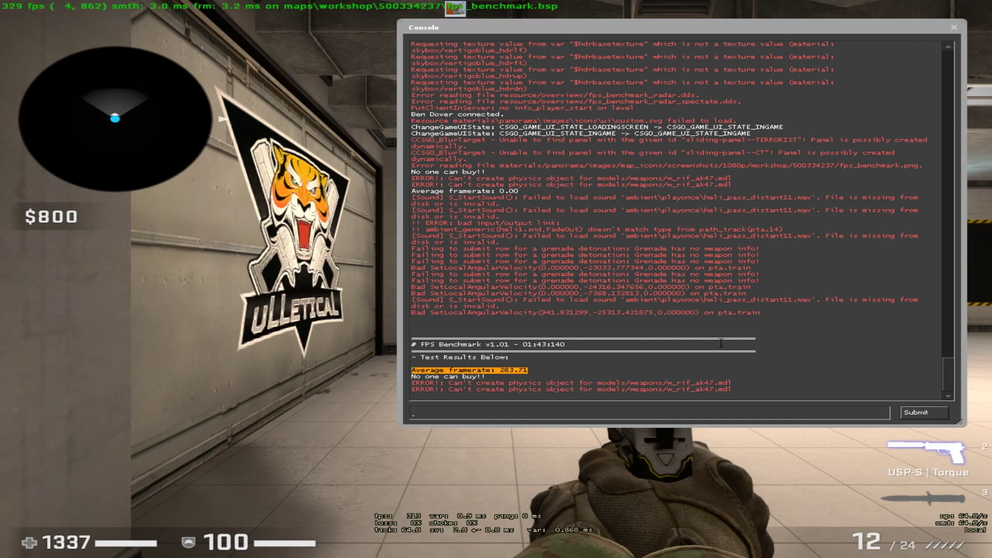
click(665, 343)
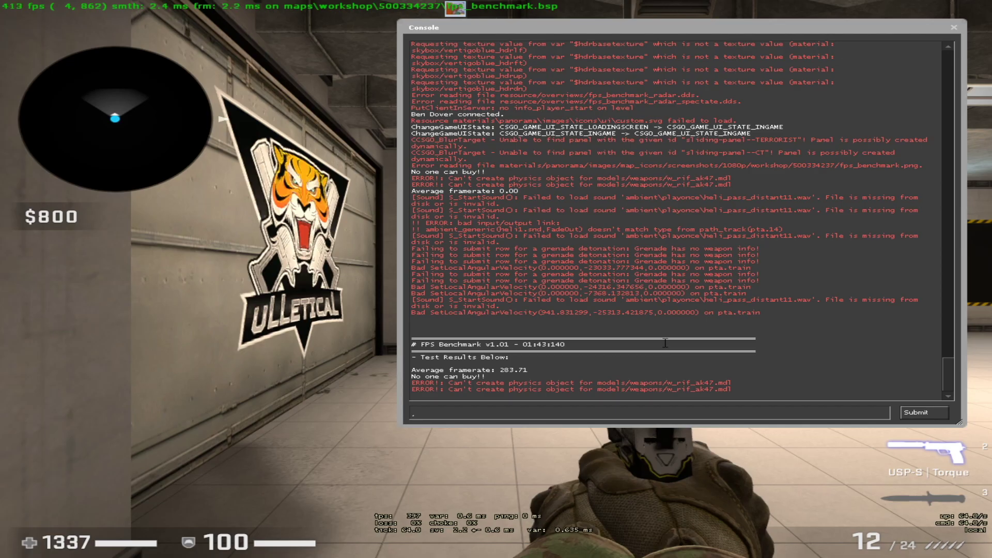
Step: Open the launch options of Counter-Strike: Global Offensive in Steam and copy the entire contents of Launch Options.txt from the desktop
key(alt+Tab)
right_click(333, 273)
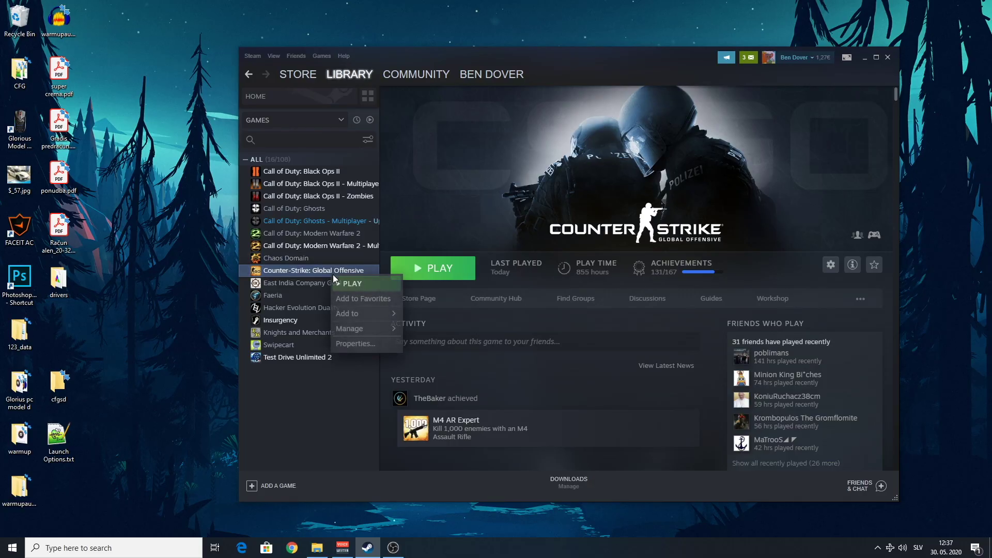
click(364, 345)
click(410, 237)
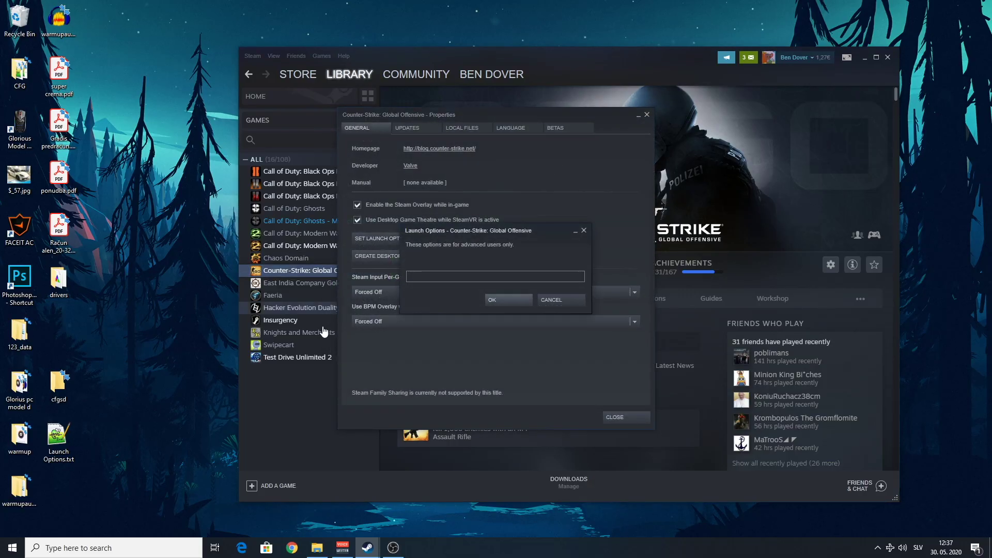
double_click(56, 438)
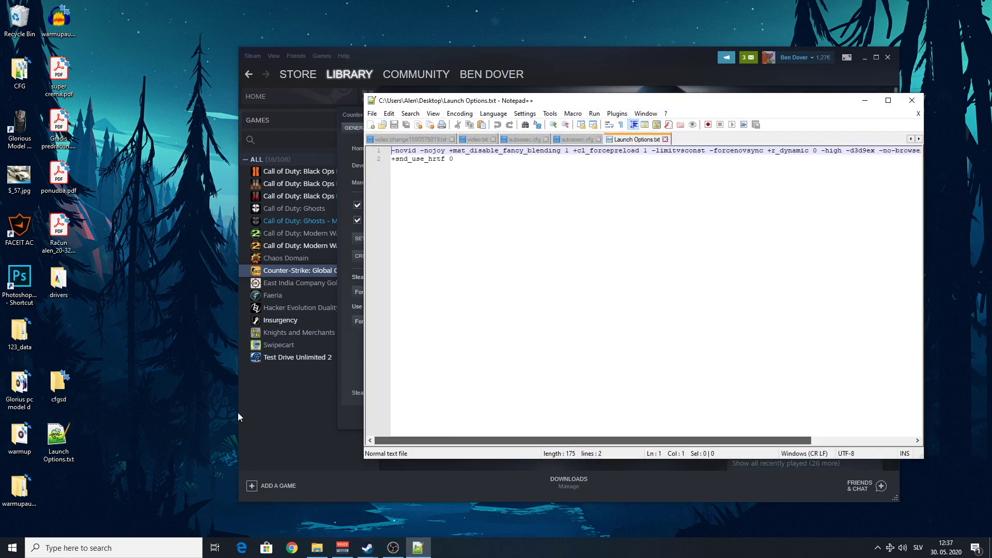
key(ctrl+a)
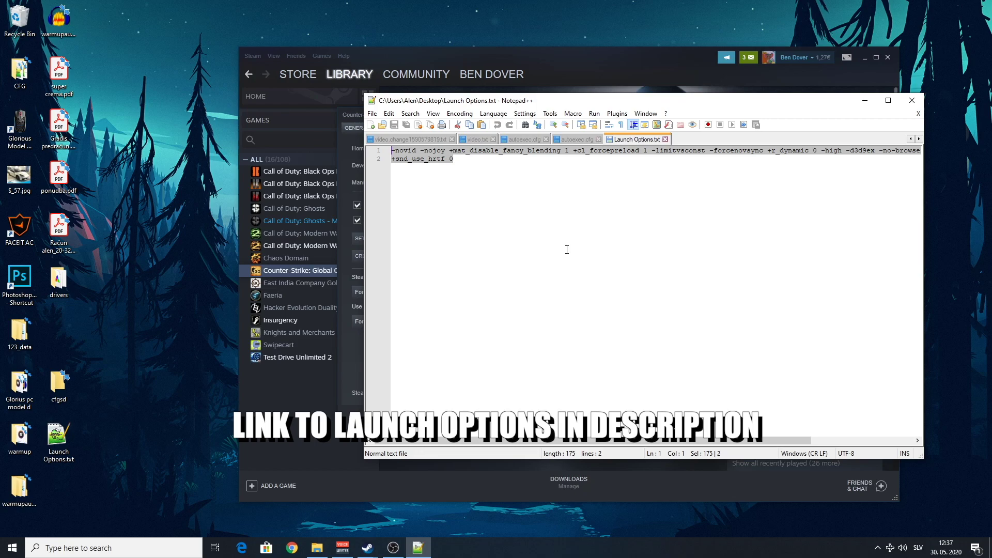
click(865, 101)
Step: Try to paste the copied text into the game's launch options and close the properties
key(ctrl+v)
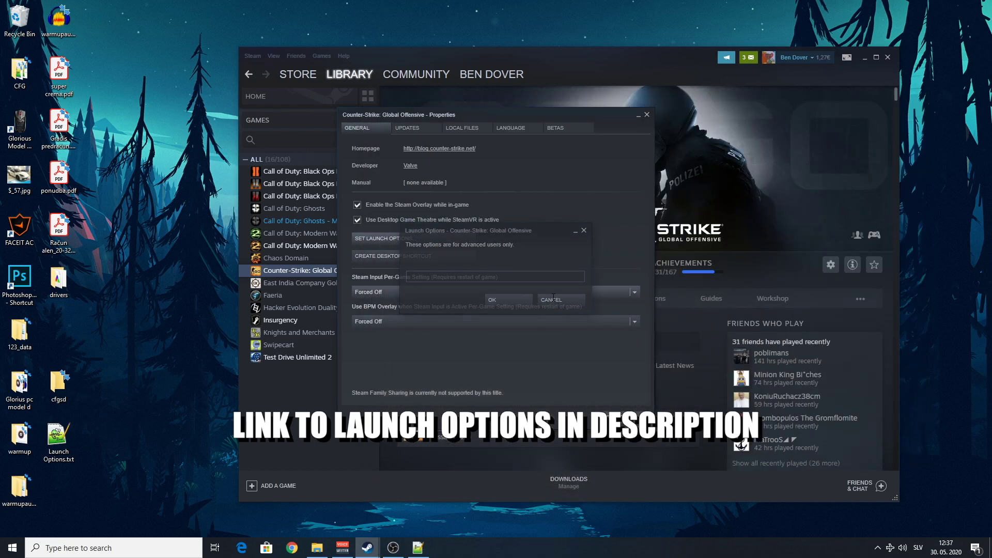
click(509, 299)
click(646, 114)
right_click(340, 272)
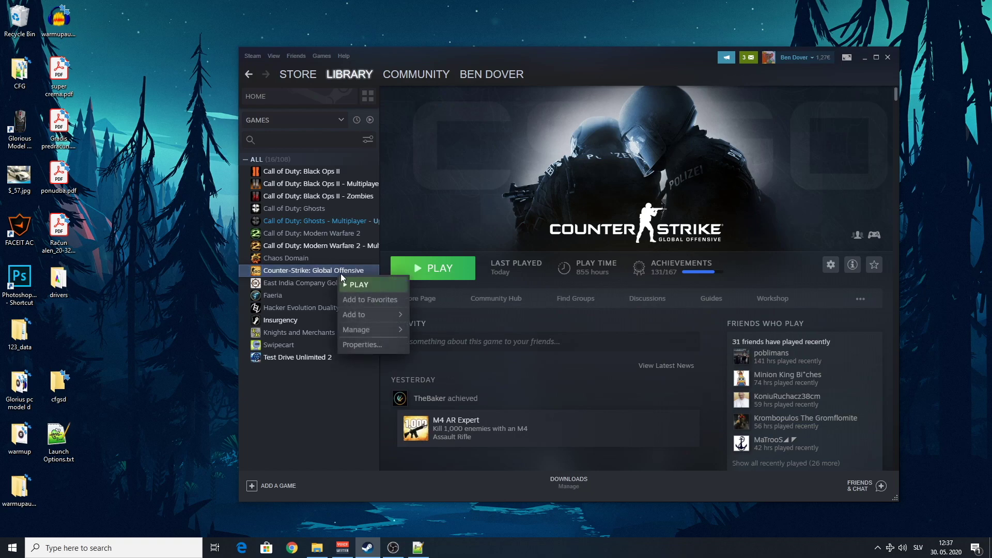
click(318, 392)
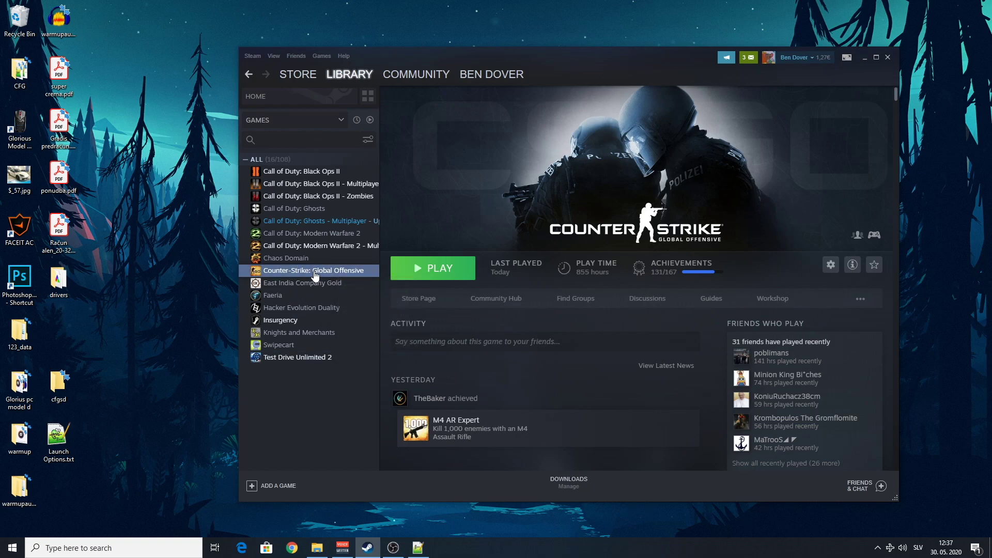
Step: Paste the copied text, including -d3d9ex -no-browser -freq 200 +exec autoexec.cfg, into the launch options of Counter-Strike: Global Offensive
right_click(315, 274)
click(350, 339)
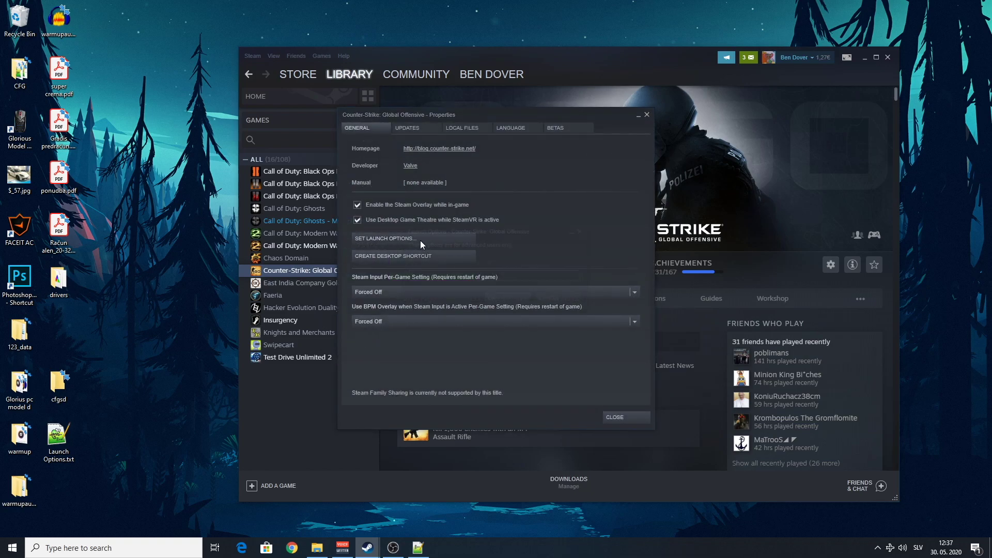
click(420, 242)
key(ctrl+v)
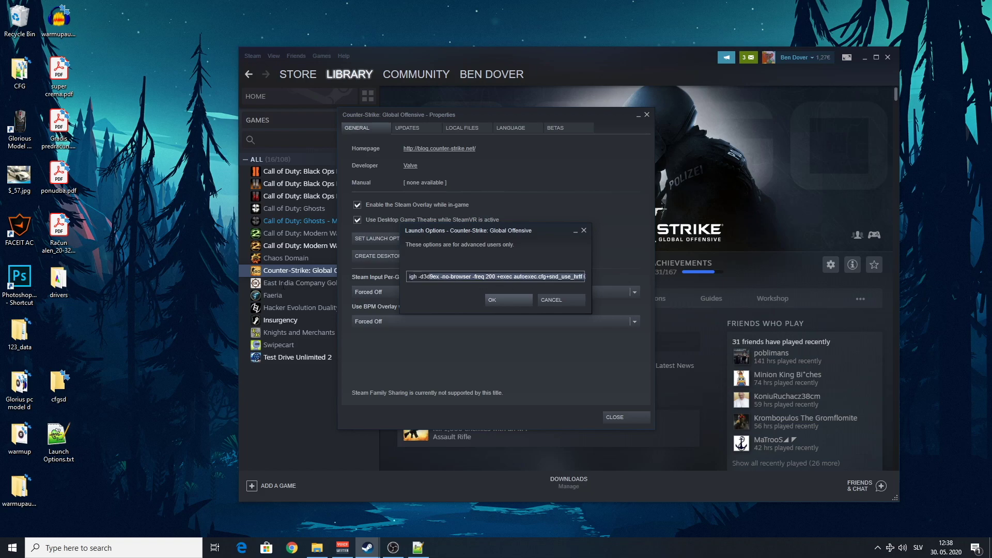
key(Return)
Step: Reopen the launch options, examine the entered options from the beginning, confirm them and close the game's properties
click(414, 239)
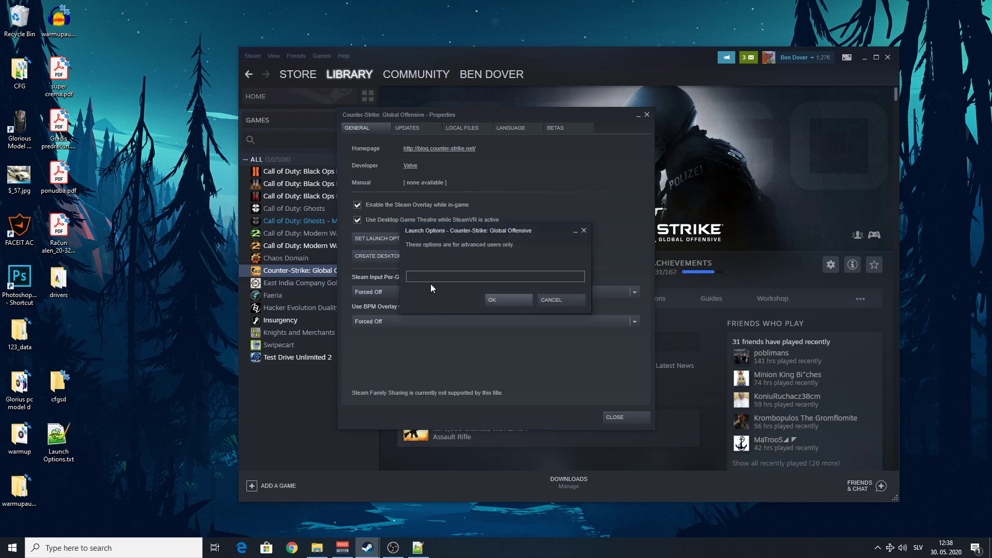
drag(432, 277, 395, 275)
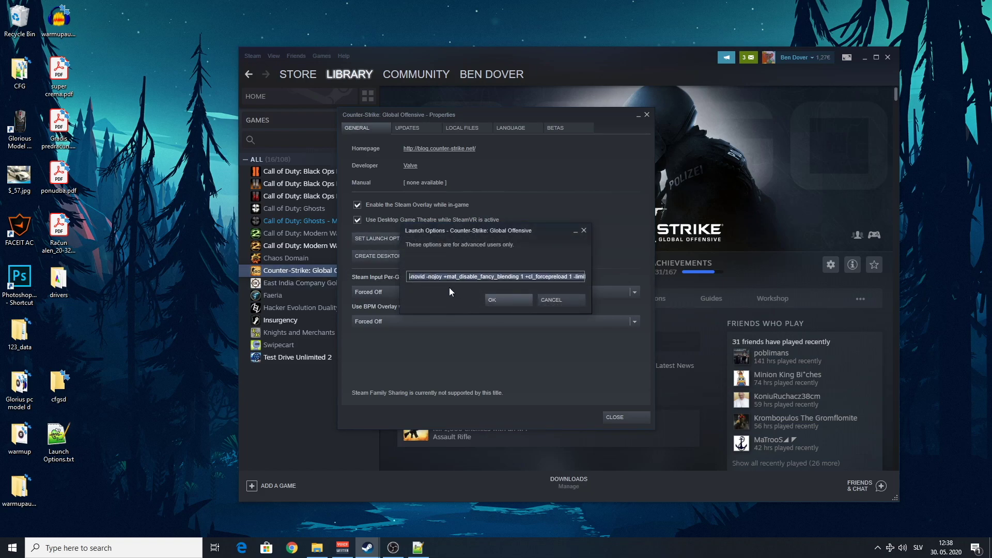
click(467, 274)
click(506, 300)
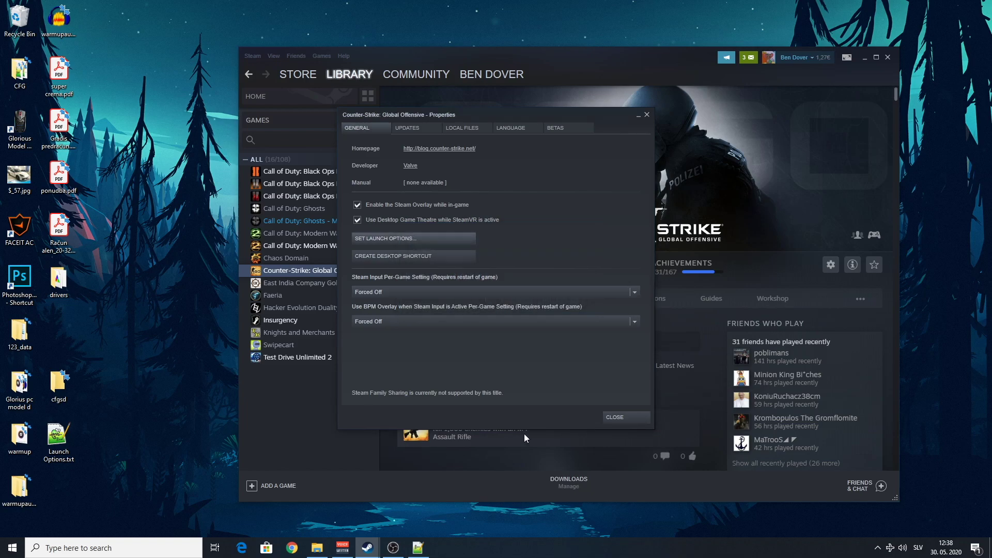
click(618, 419)
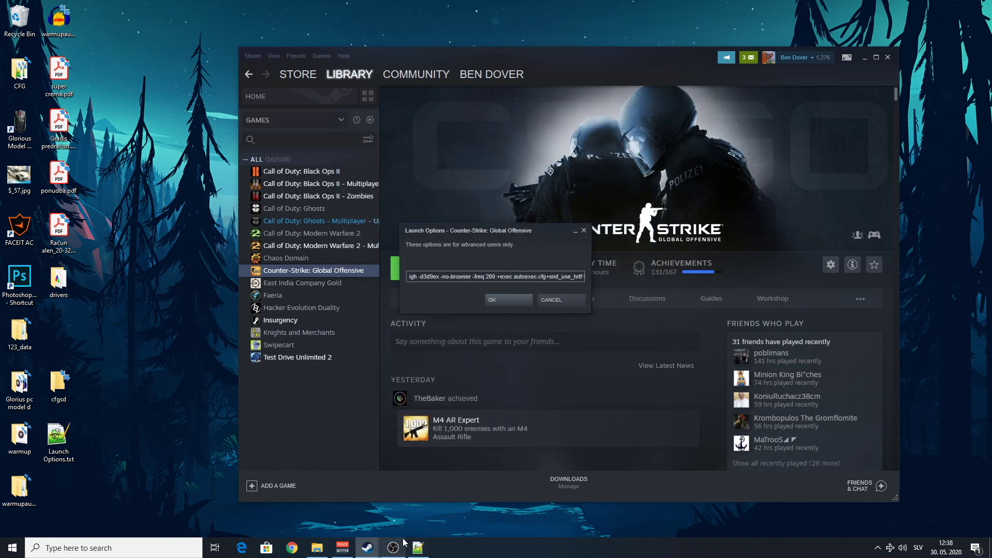
Step: Examine the contents of autoexec.cfg in the cfg csgo fps folder, close the file and put the folder window away
click(317, 548)
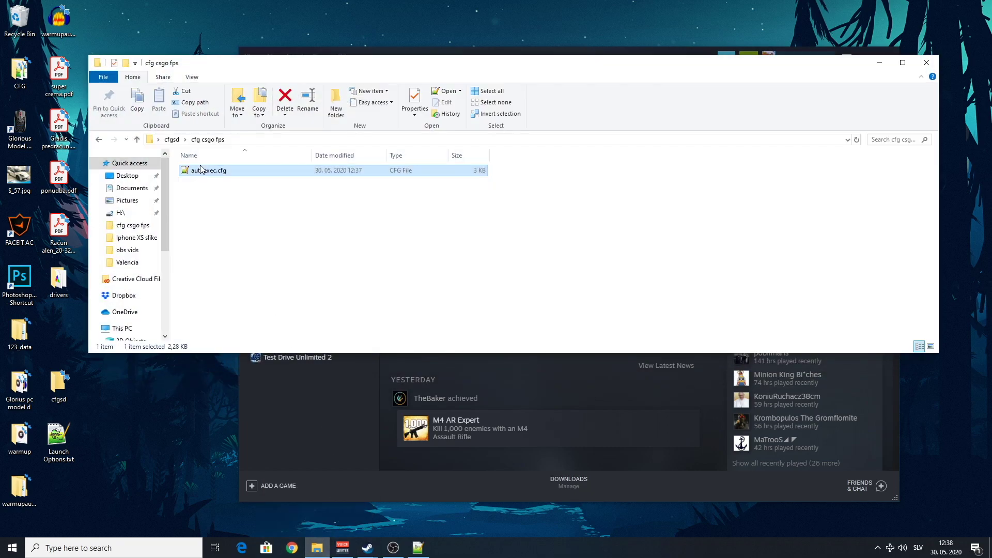
double_click(215, 175)
scroll(640, 289, up, 6)
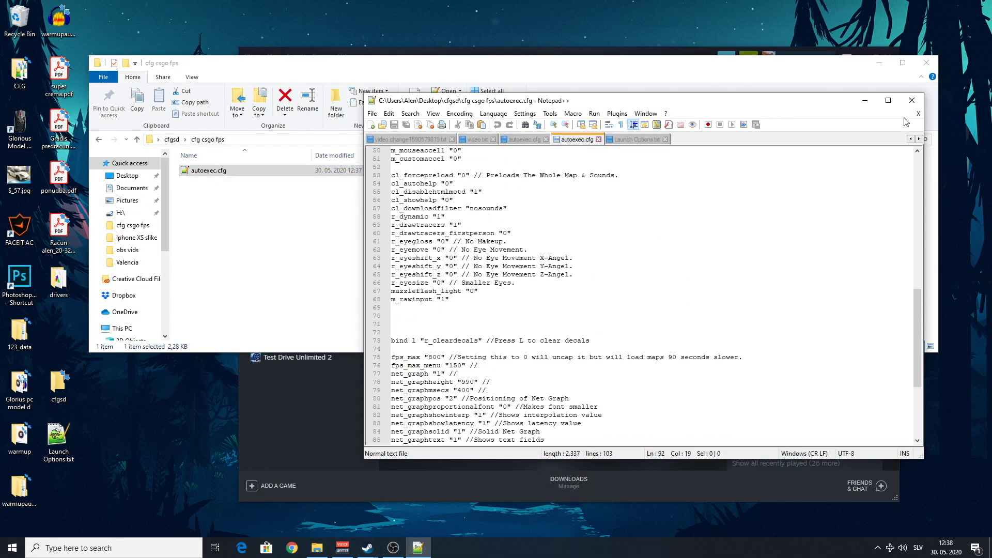
click(911, 100)
click(250, 222)
scroll(126, 251, down, 4)
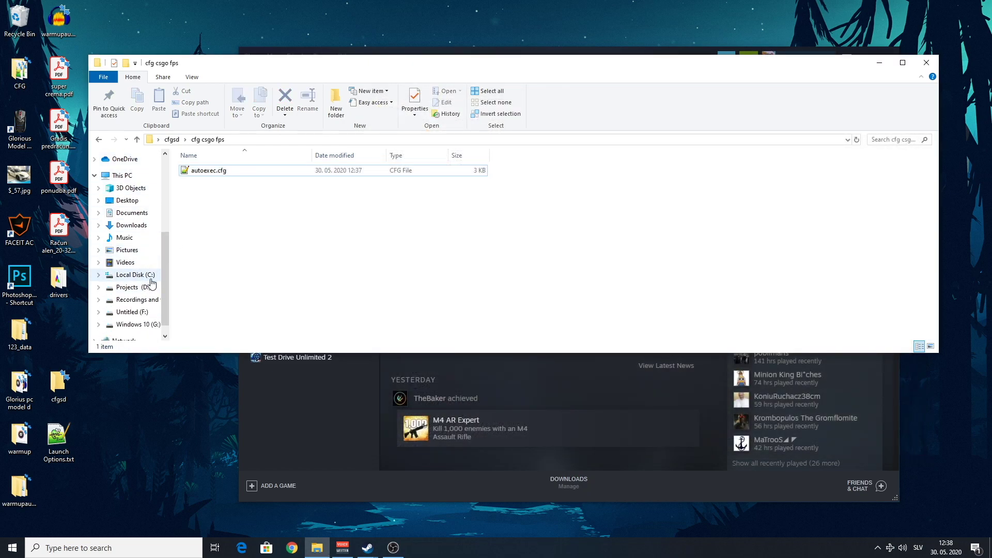
click(884, 63)
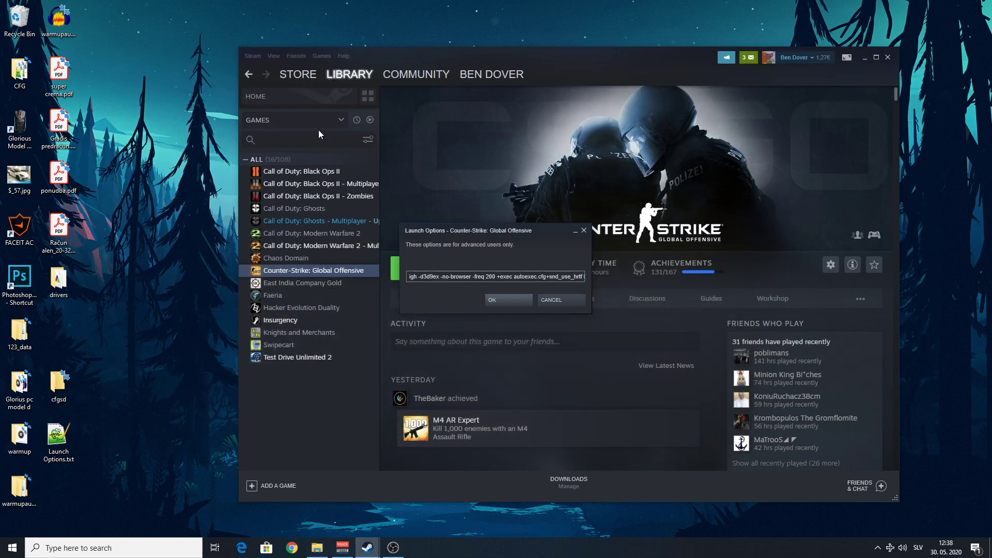
Step: Confirm the game's launch options, check Steam's library folder locations in the download settings and close the settings
key(Return)
click(247, 55)
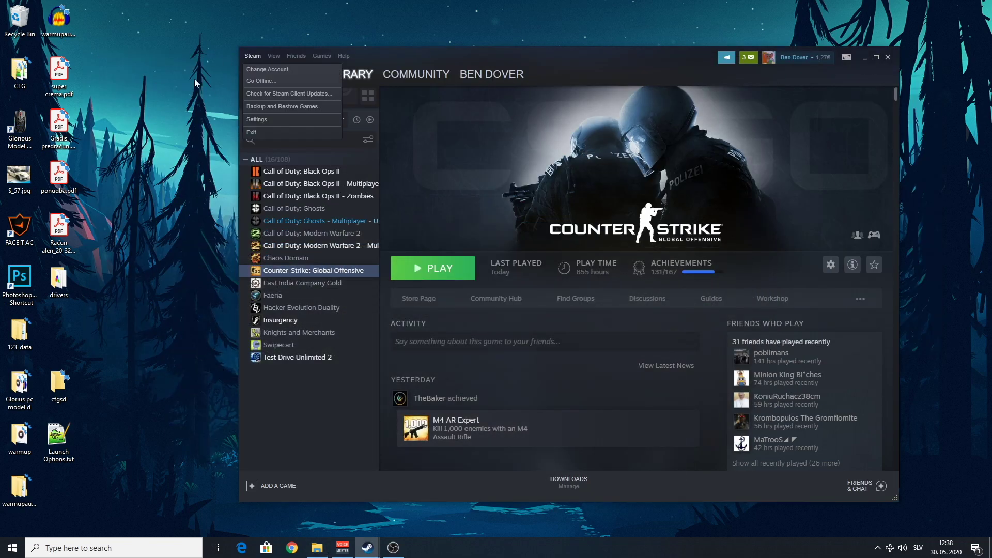
click(275, 124)
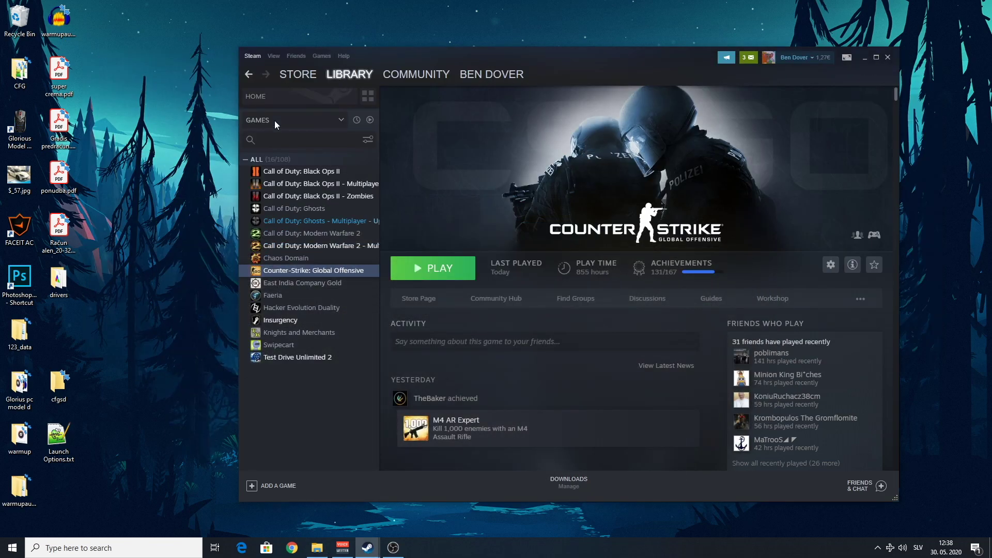
click(406, 252)
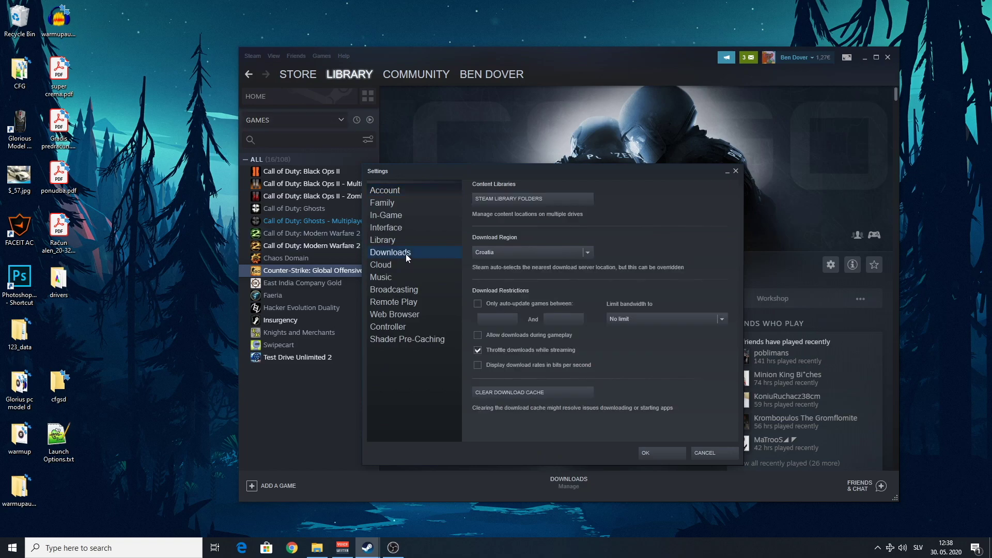
click(541, 203)
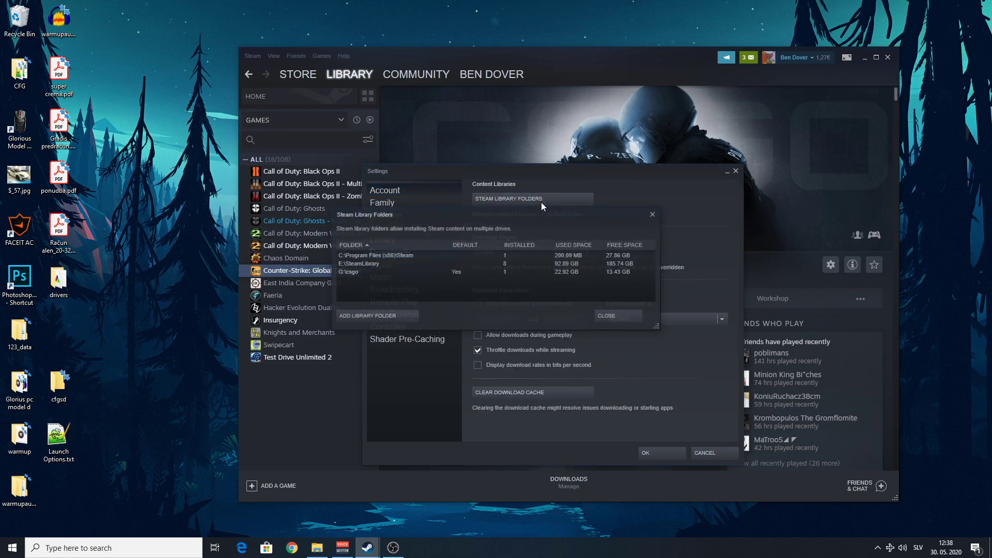
click(358, 256)
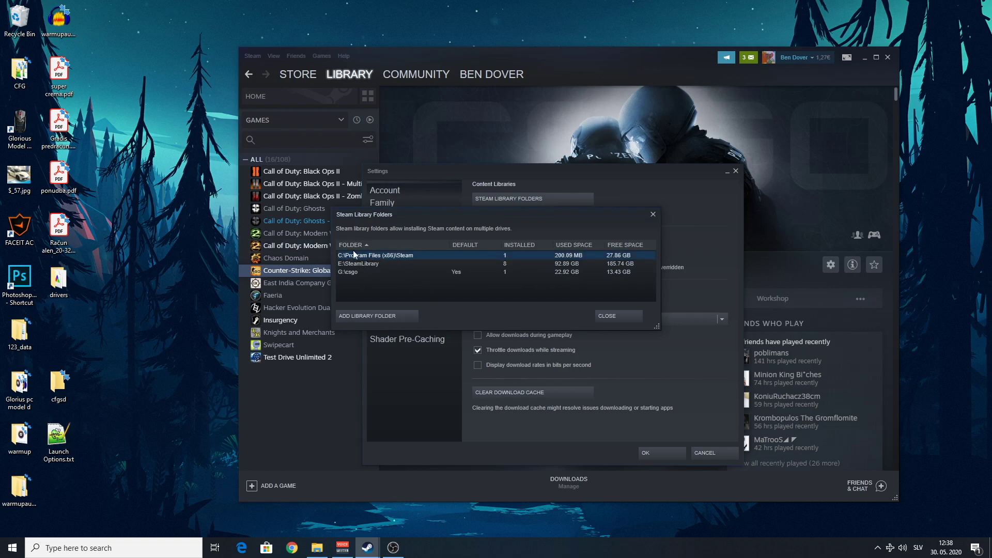
click(653, 214)
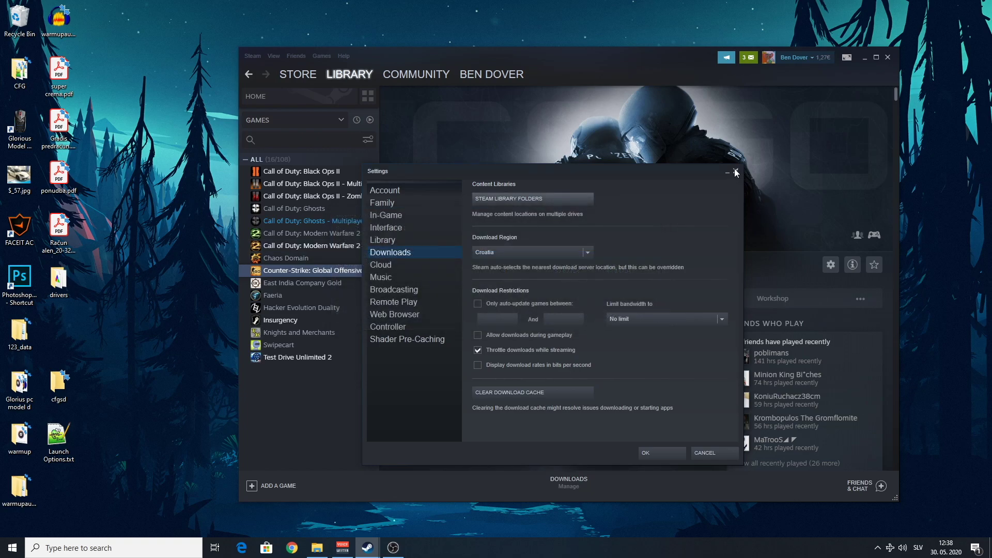
click(735, 172)
Step: Open the Steam userdata folder under C:\Program Files (x86) in File Explorer
click(317, 547)
click(133, 274)
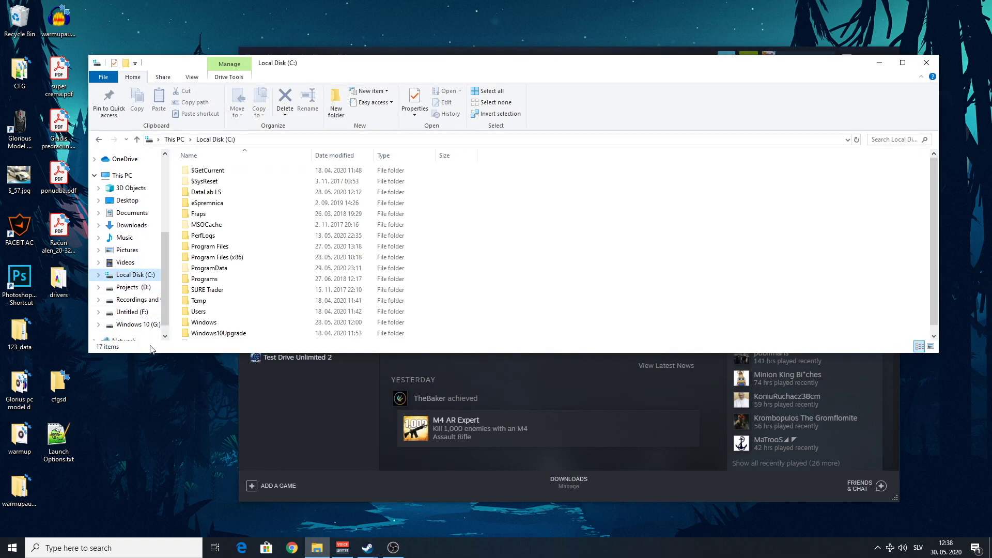
double_click(246, 258)
key(s)
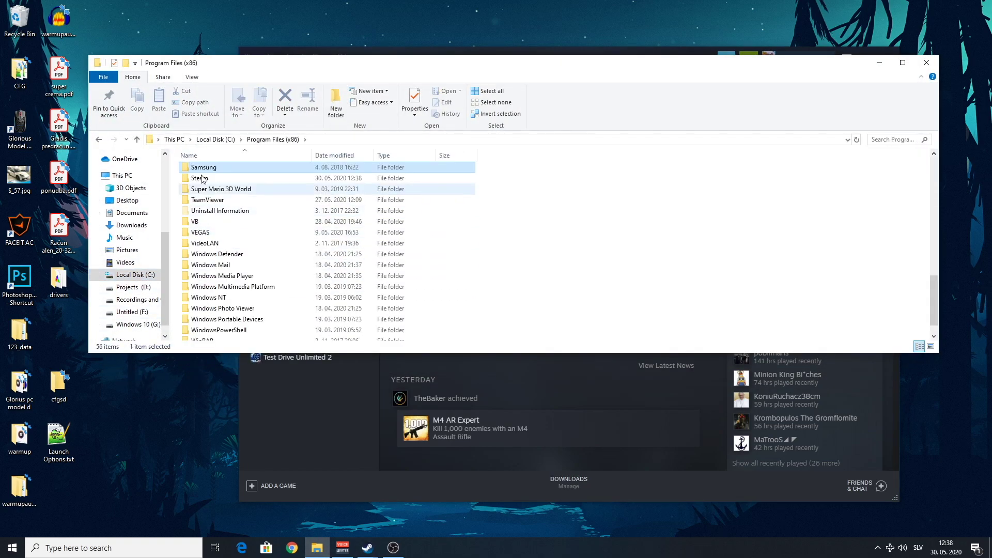
double_click(201, 179)
click(264, 220)
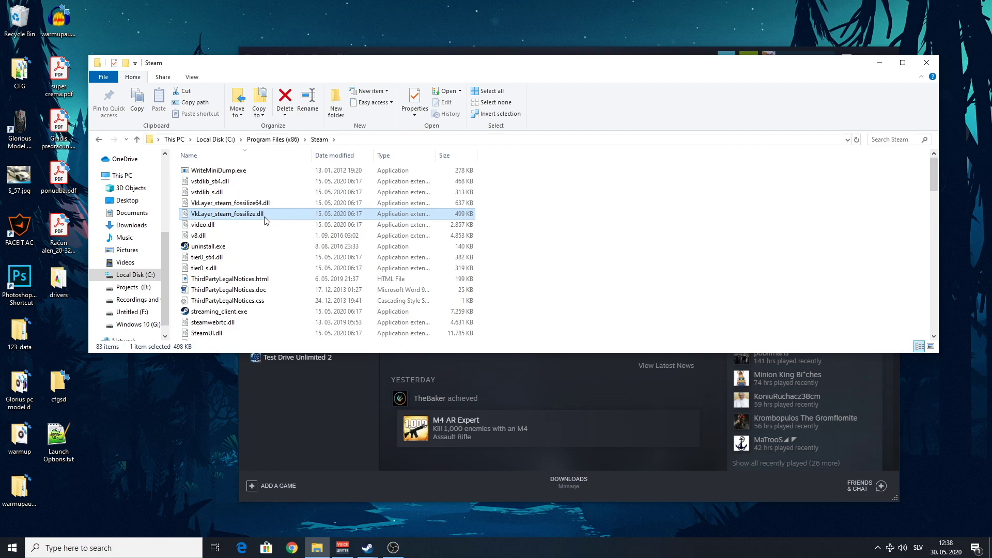
key(u)
key(u)
double_click(237, 170)
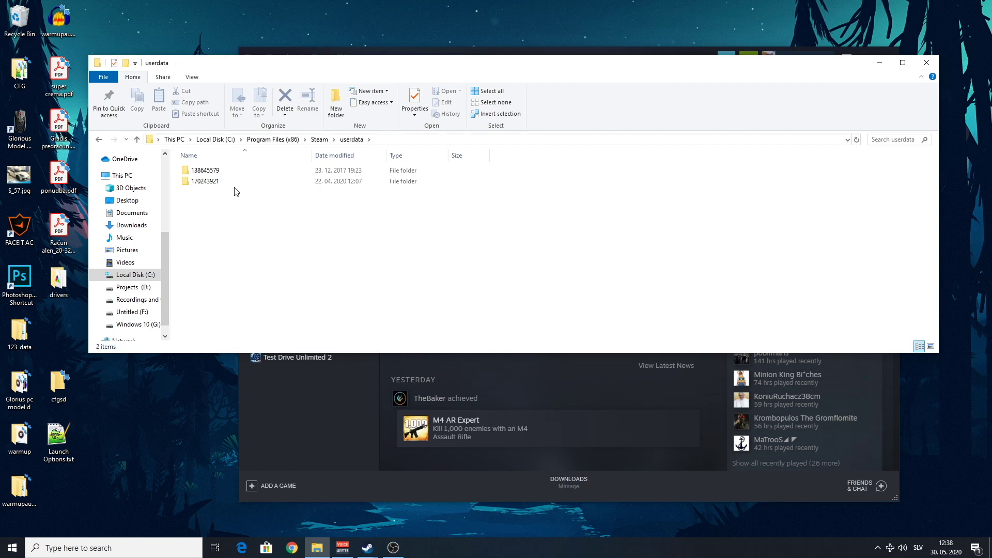
Step: Compare the contents of the two account folders in userdata to find the one holding the 730 game folder
double_click(207, 170)
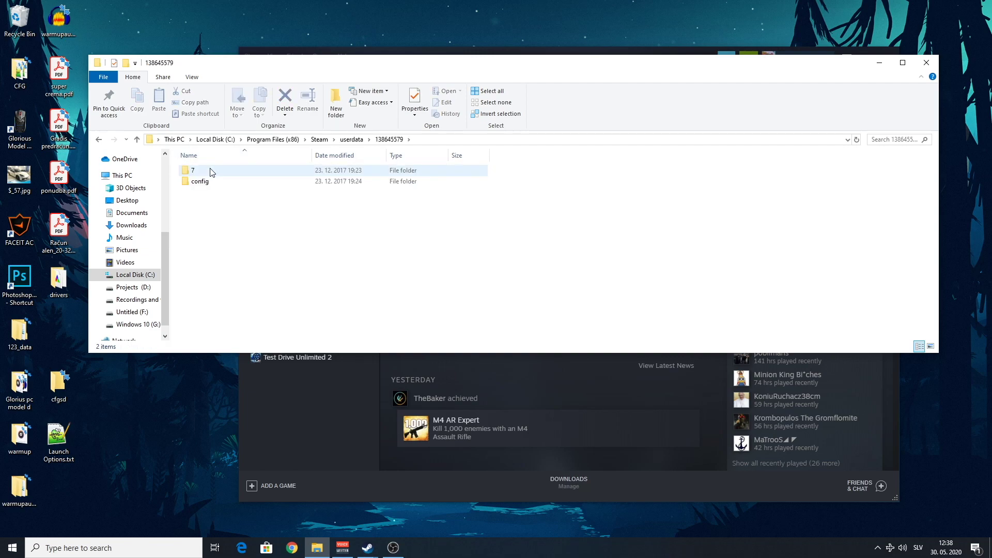
click(100, 139)
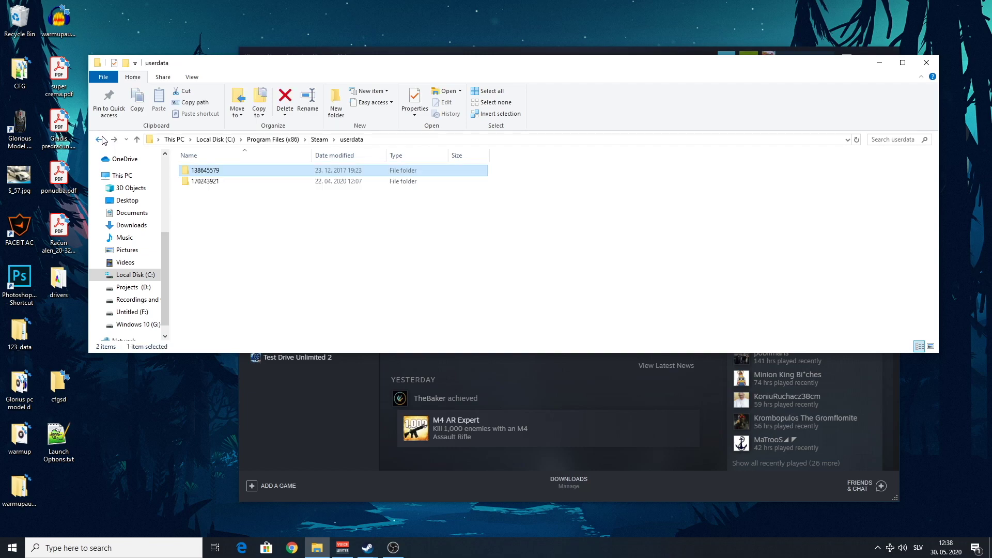
double_click(226, 183)
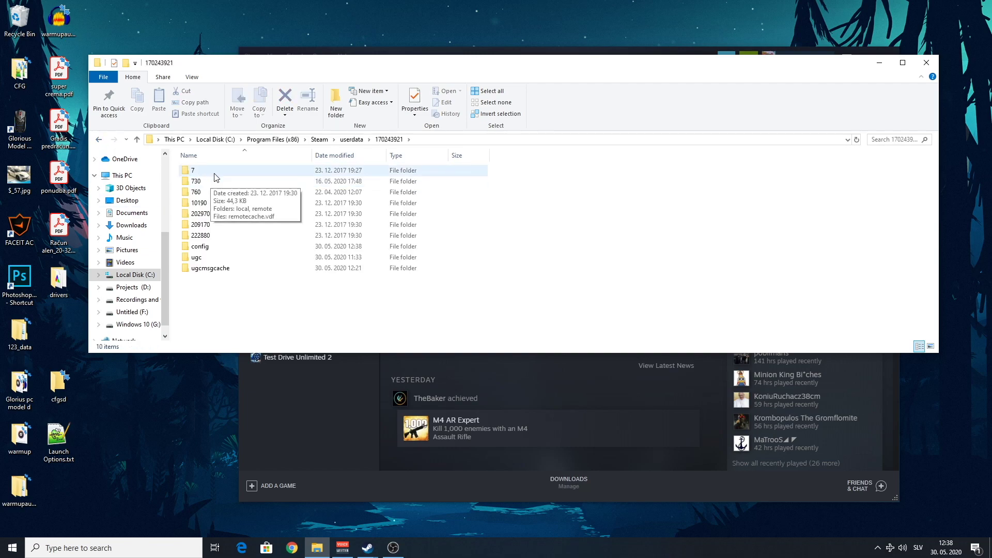
key(alt+Left)
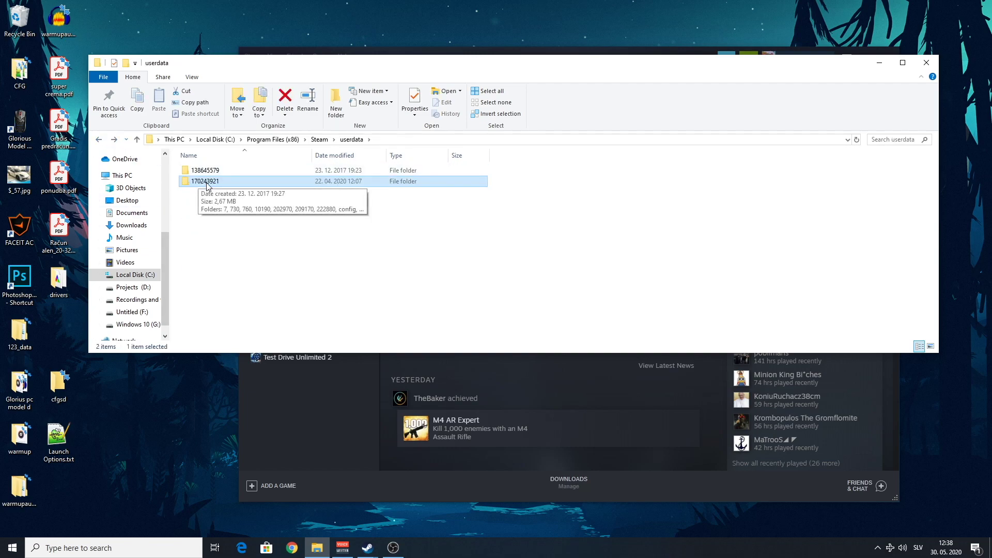
double_click(201, 182)
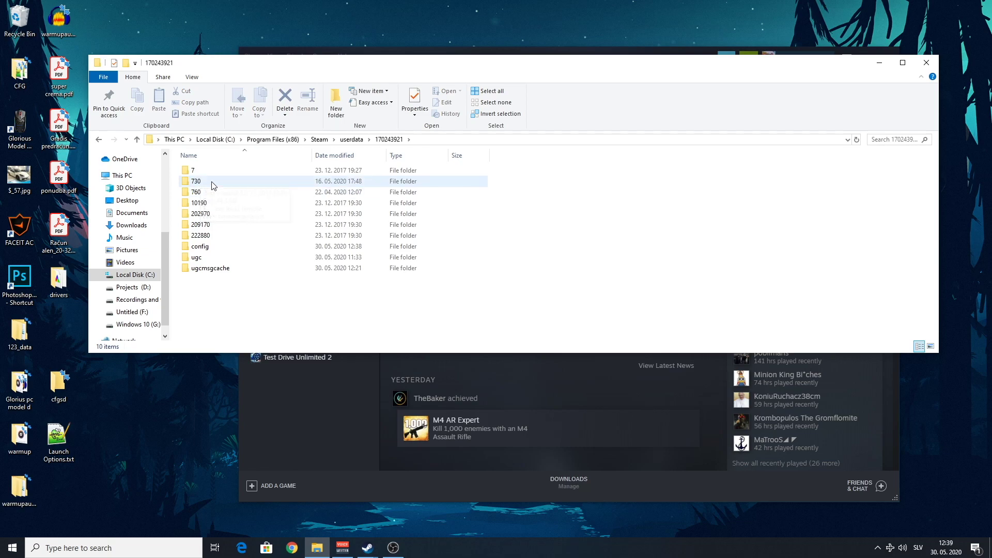
key(alt+Left)
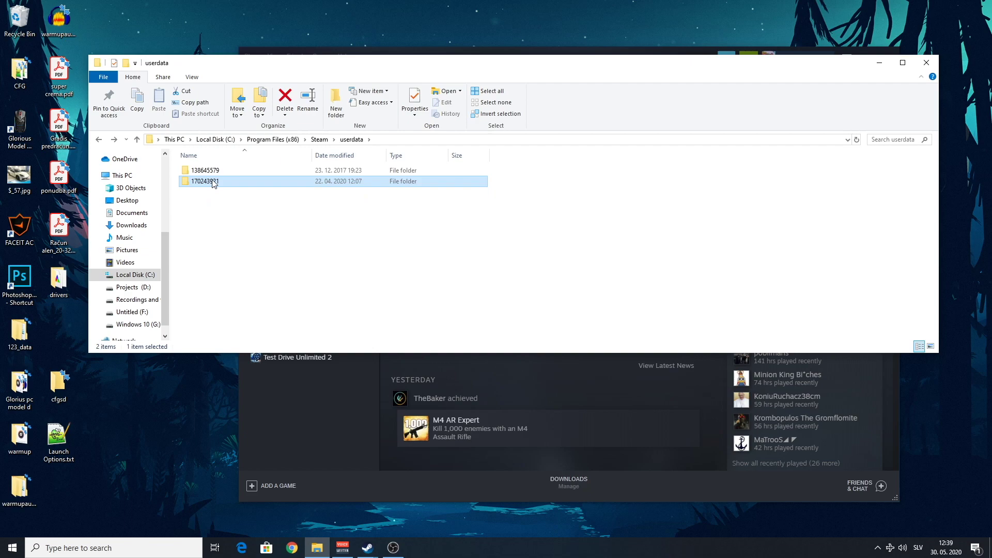
Step: Open the 730\local\cfg folder inside the second account folder and look through its configuration files
double_click(213, 182)
double_click(213, 182)
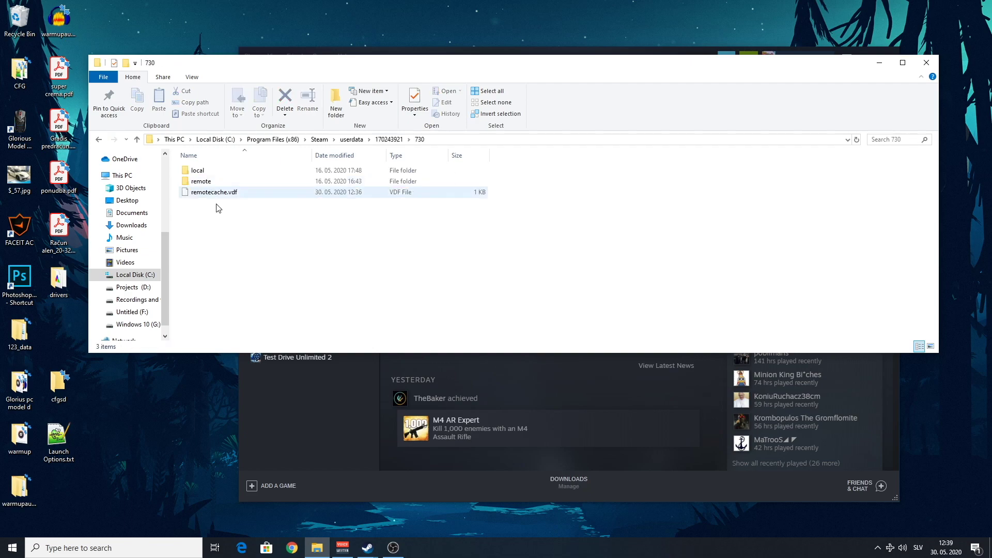
double_click(220, 171)
double_click(225, 173)
click(221, 172)
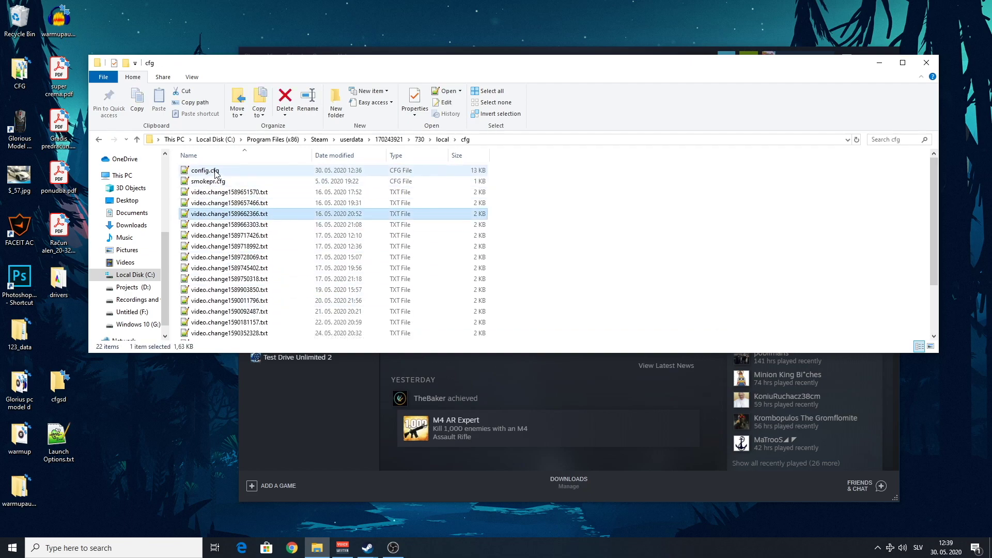
scroll(410, 283, down, 2)
scroll(410, 283, up, 2)
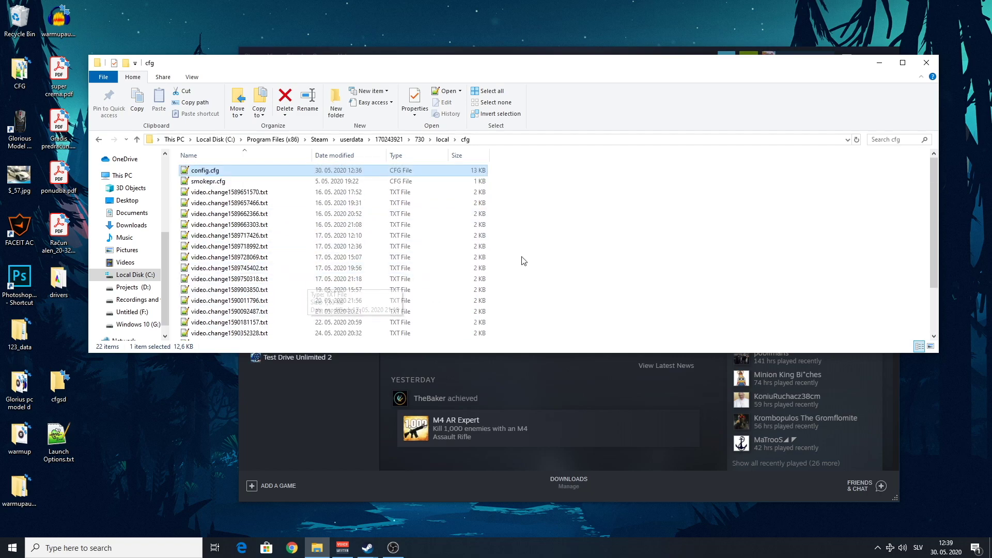
click(522, 262)
Step: Open the cfgsd folder from the desktop, examine the autoexec.cfg stored directly in it and close the file
click(313, 541)
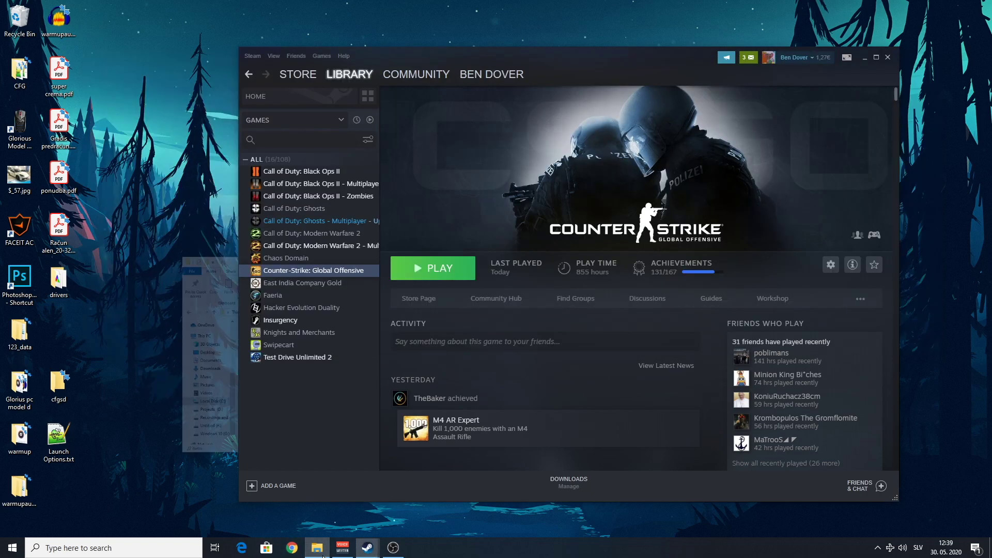
click(313, 541)
double_click(58, 384)
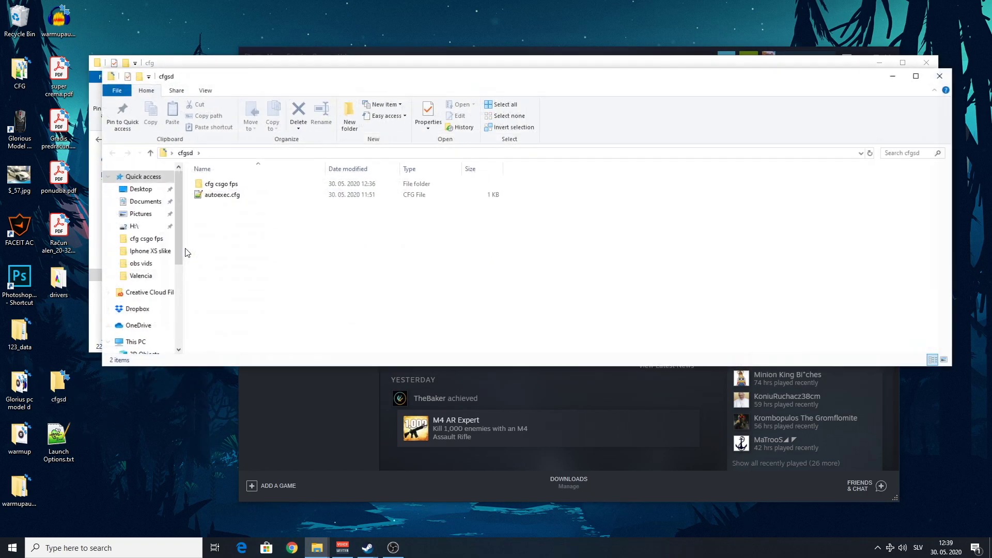
double_click(224, 195)
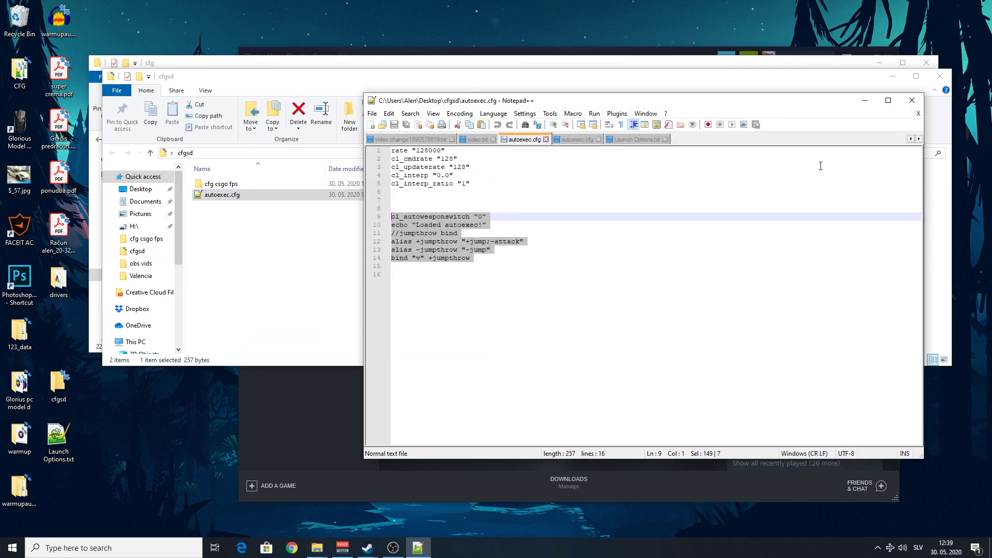
click(910, 103)
Step: Move autoexec.cfg from the cfg csgo fps folder into the account's 730\local\cfg folder and close both folder windows
double_click(221, 184)
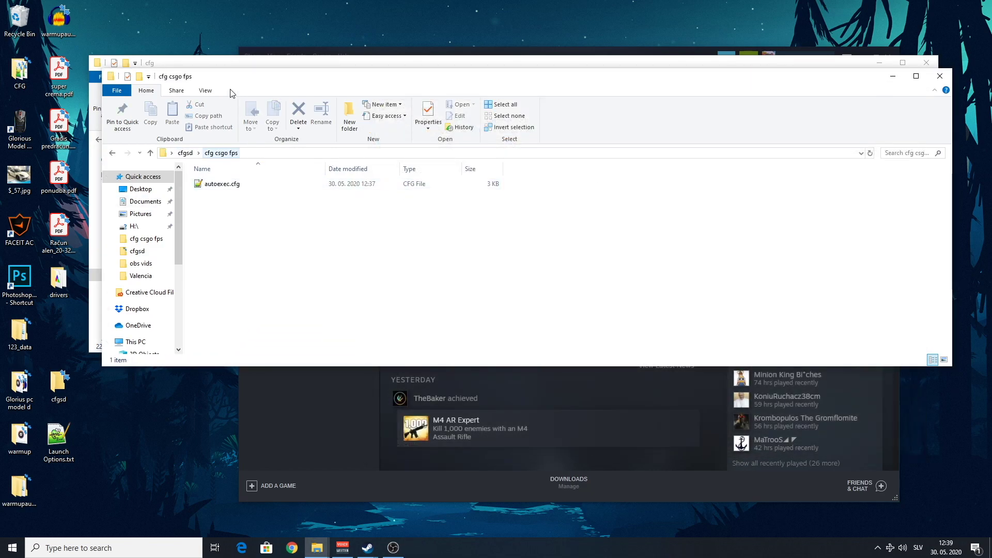
drag(305, 79, 840, 171)
click(640, 205)
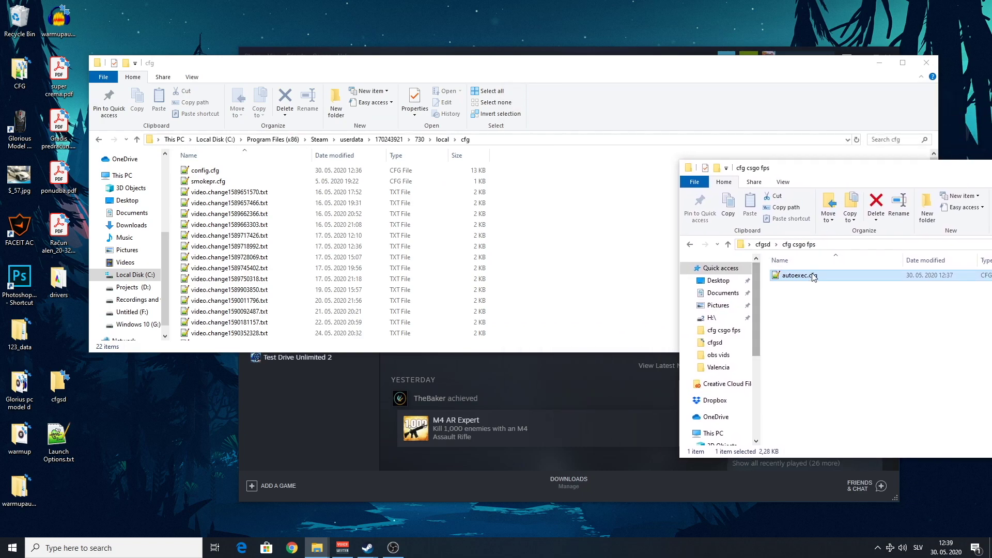
drag(813, 277, 602, 224)
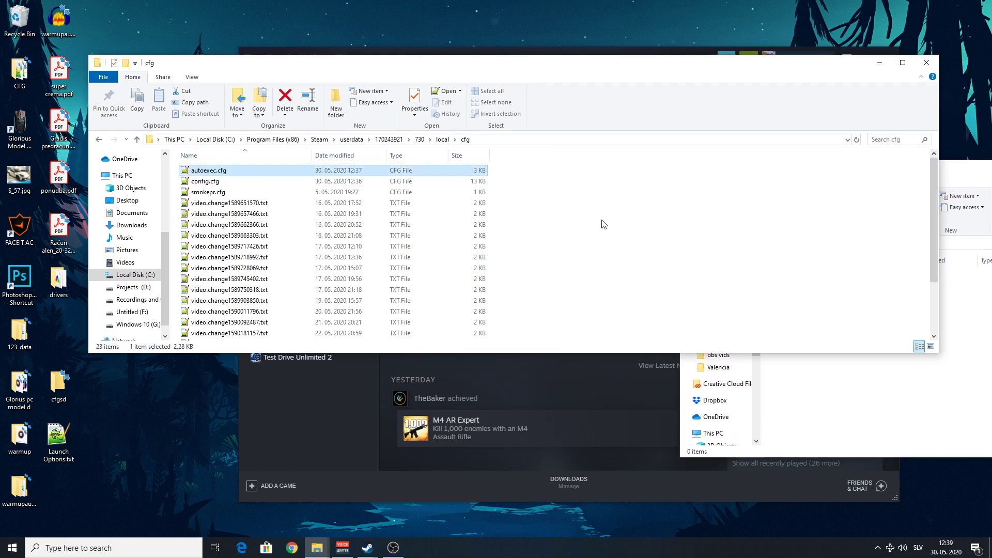
click(927, 64)
drag(879, 169, 703, 178)
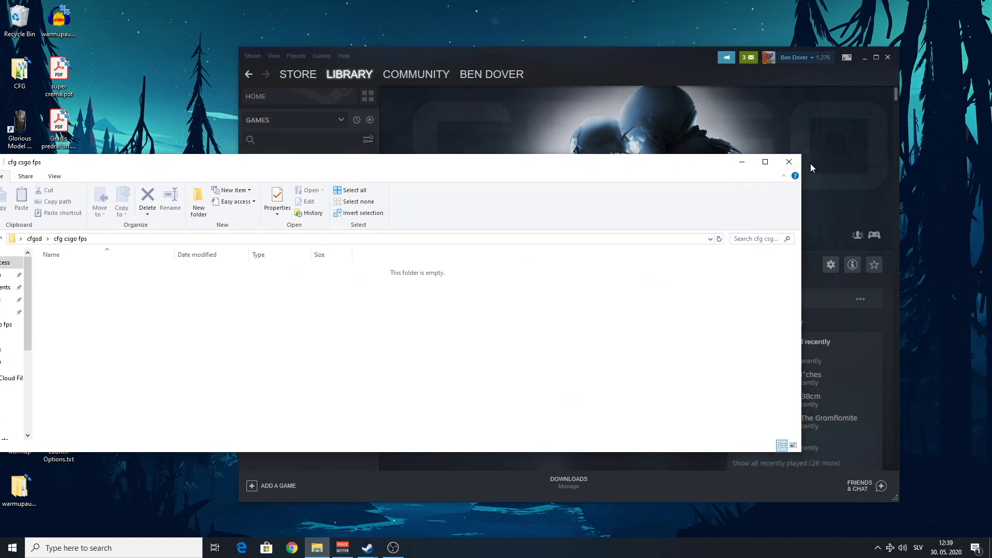
click(808, 174)
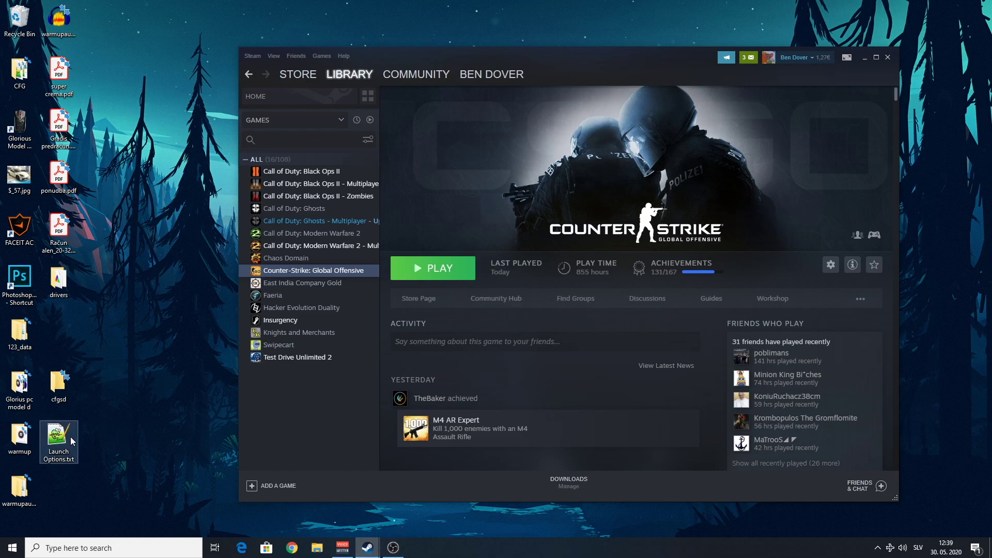
click(395, 553)
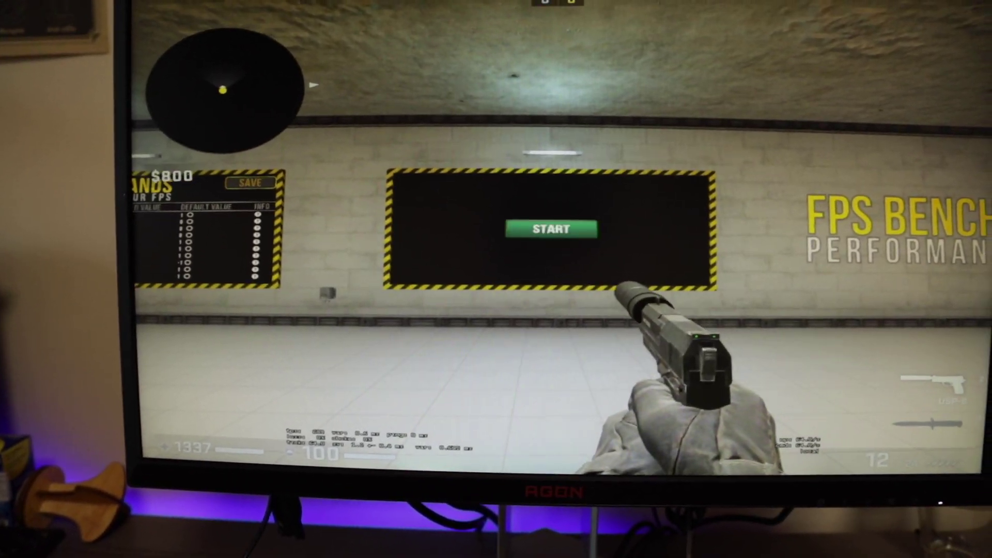
key(e)
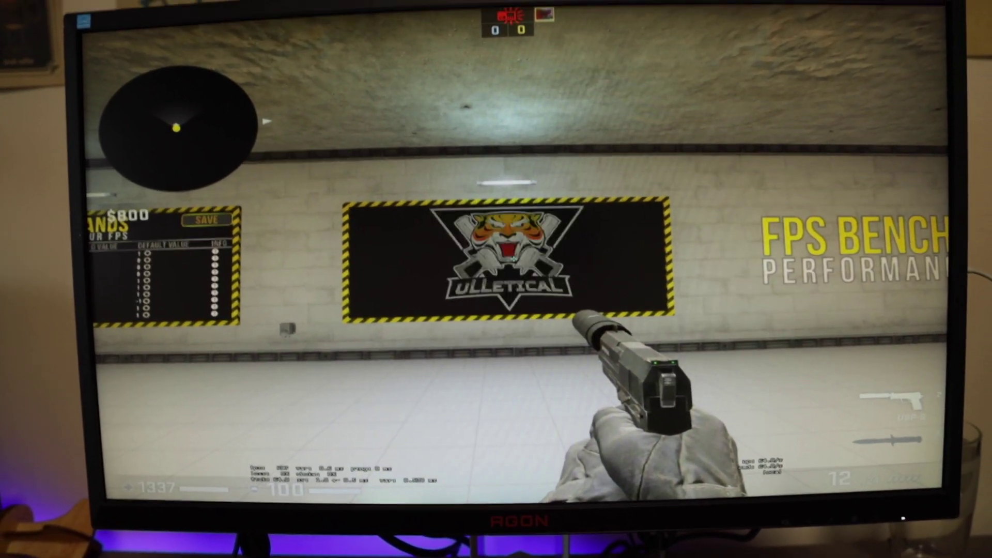